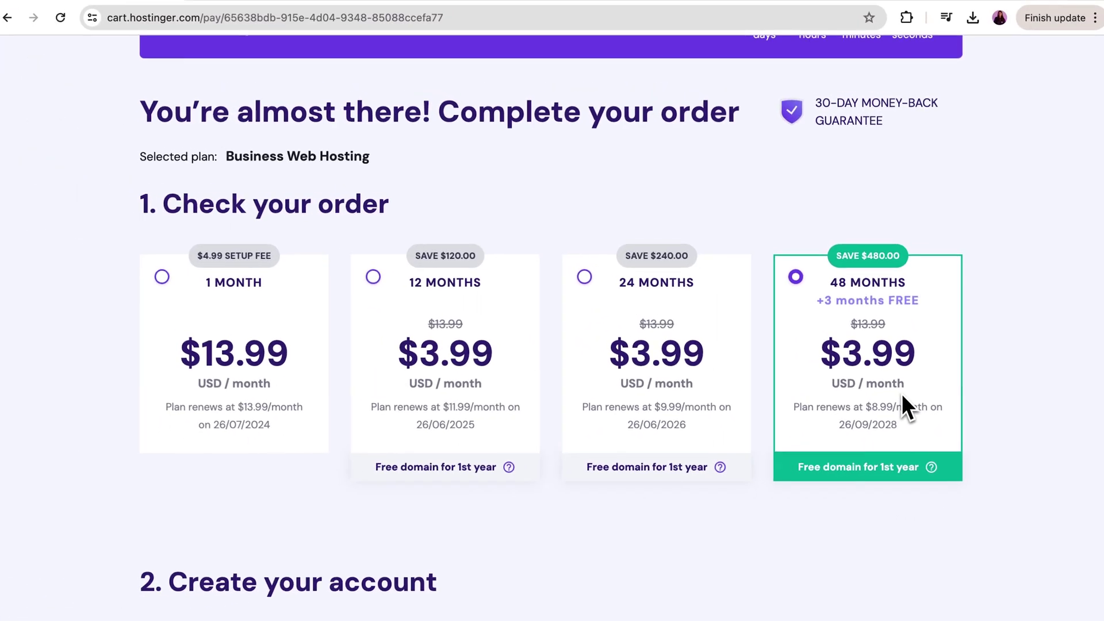
- Go through the Business Web Hosting checkout with the 48-month plan and apply the coupon code WP10
{"action": "scroll", "coordinate": [902, 403], "scroll_direction": "down", "scroll_amount": 8}
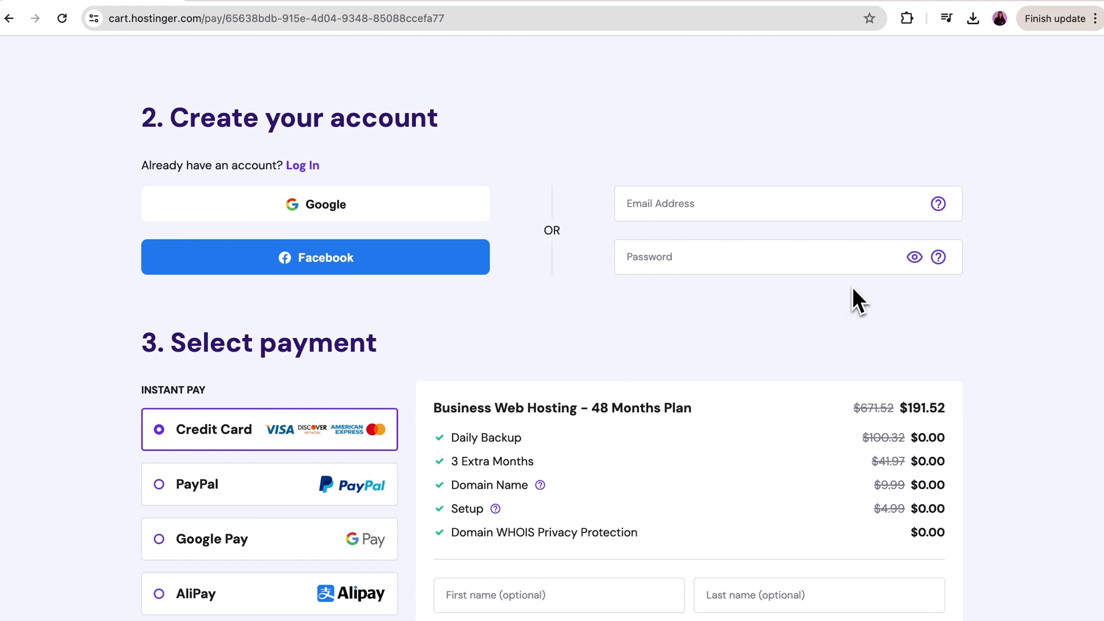
{"action": "scroll", "coordinate": [853, 299], "scroll_direction": "down", "scroll_amount": 5}
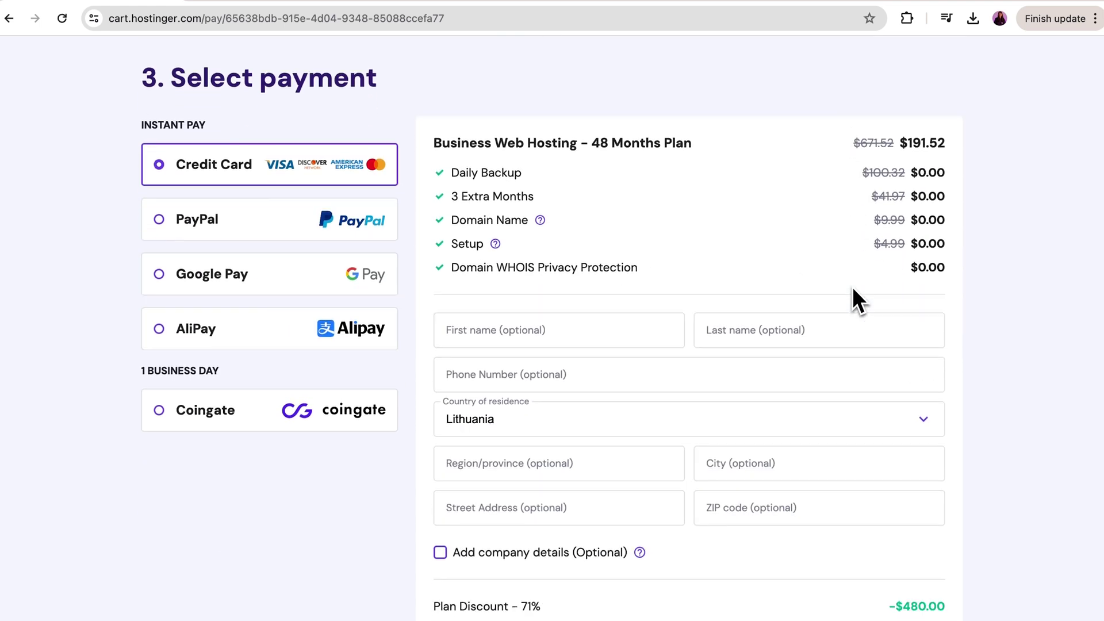
{"action": "scroll", "coordinate": [854, 289], "scroll_direction": "down", "scroll_amount": 8}
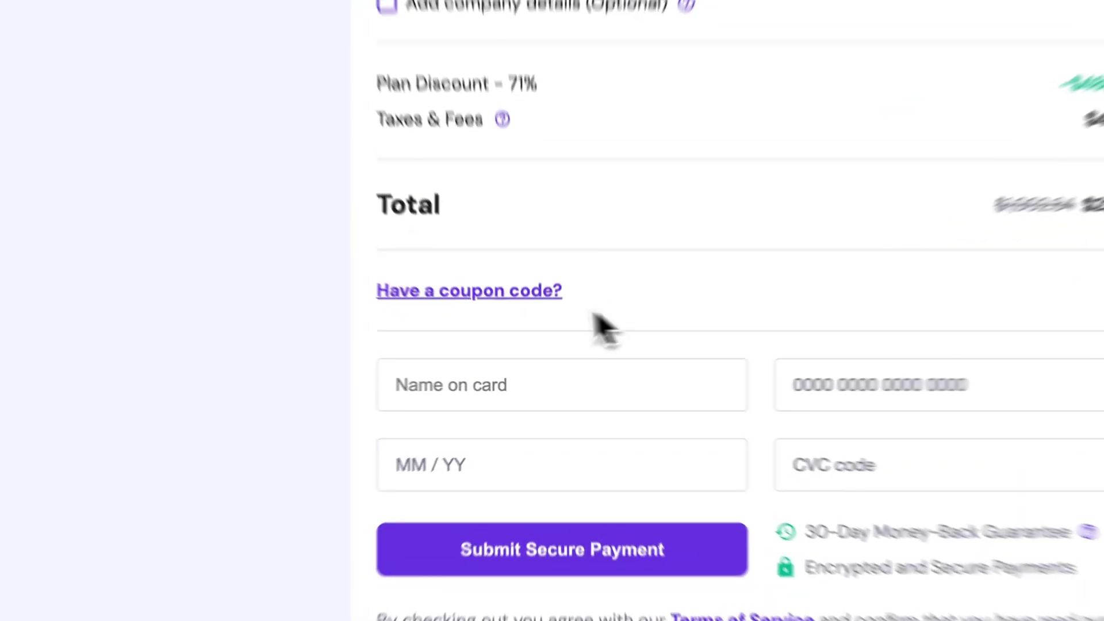
{"action": "left_click", "coordinate": [520, 327]}
{"action": "left_click", "coordinate": [509, 370]}
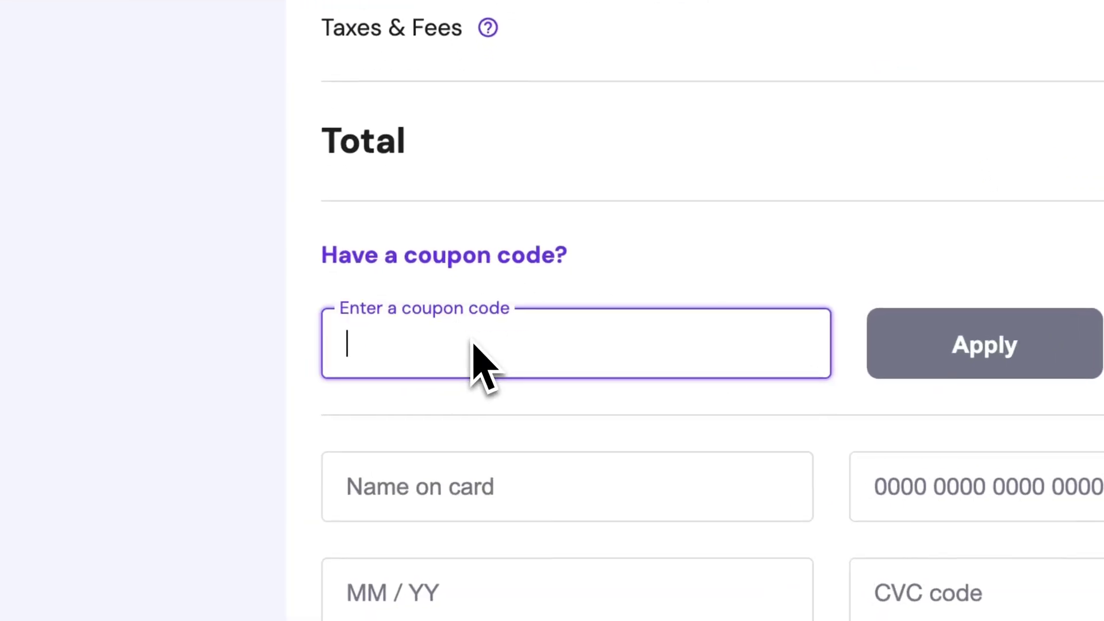
{"action": "type", "text": "WP10"}
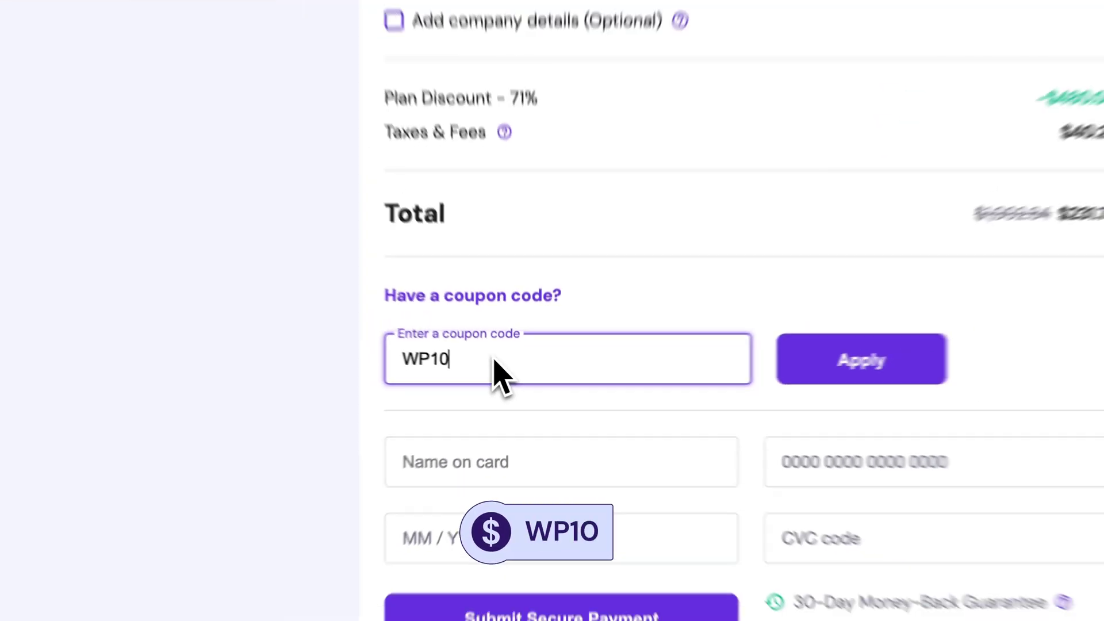
{"action": "key", "text": "Return"}
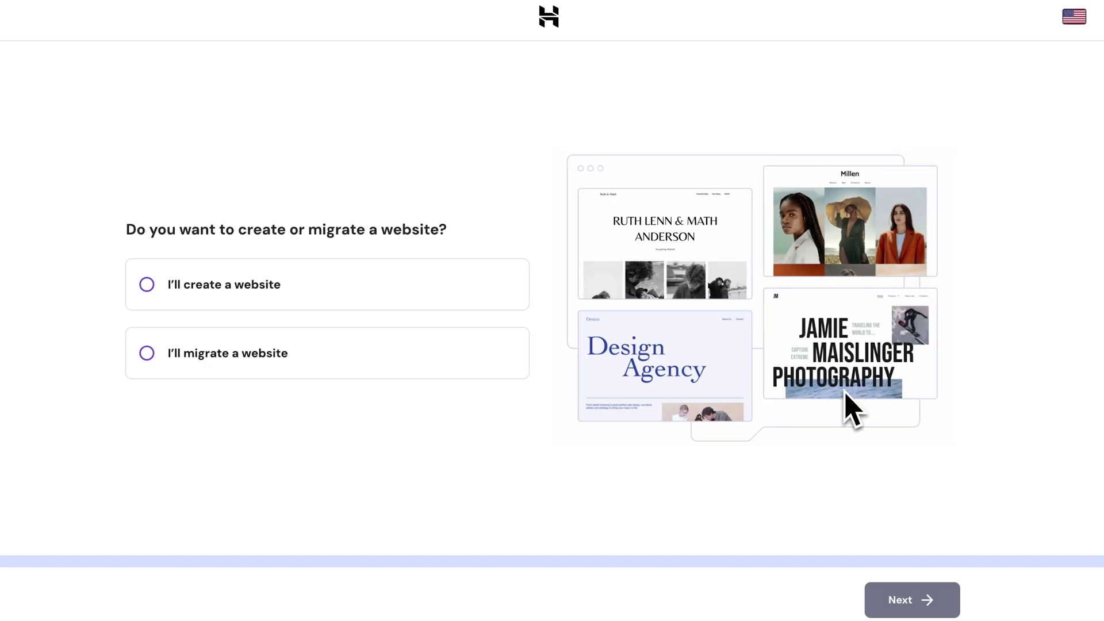
- Choose to create a new website and advance through the setup to the WordPress login details
{"action": "left_click", "coordinate": [409, 301]}
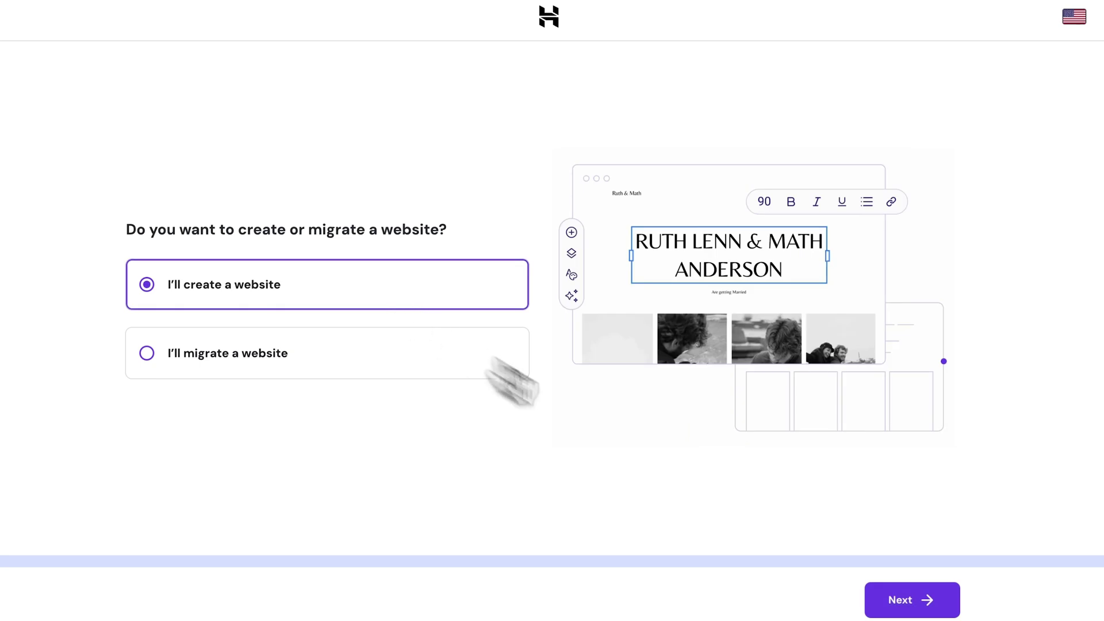
{"action": "left_click", "coordinate": [875, 603]}
{"action": "left_click", "coordinate": [508, 431]}
{"action": "left_click", "coordinate": [910, 614]}
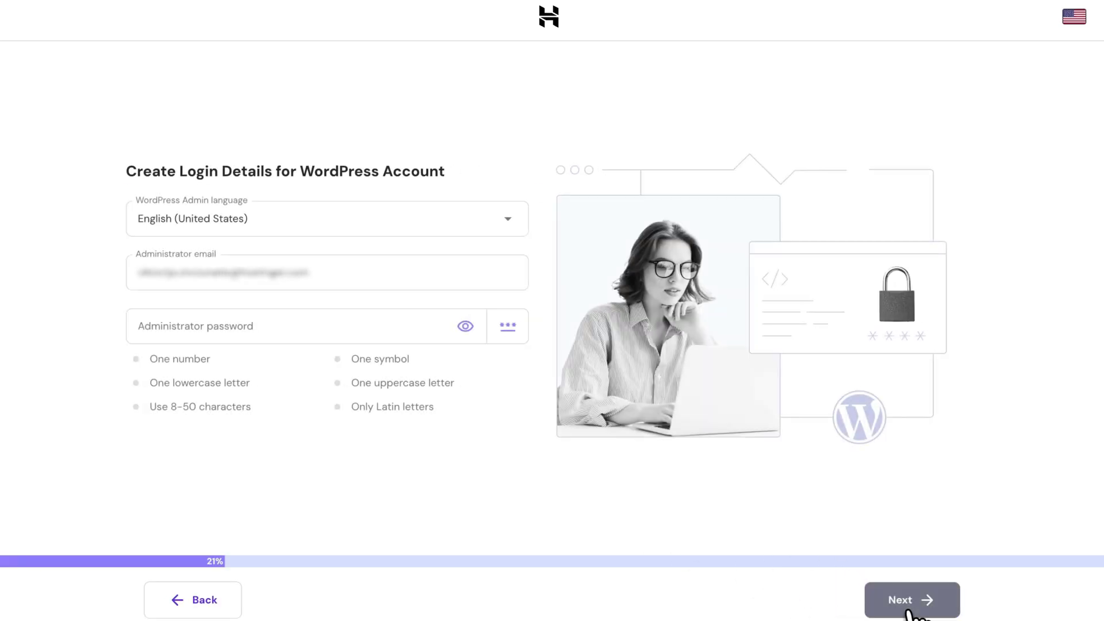
- Enter the administrator password for the WordPress account and continue to the website type selection
{"action": "left_click", "coordinate": [297, 328]}
{"action": "key", "text": "ctrl+v"}
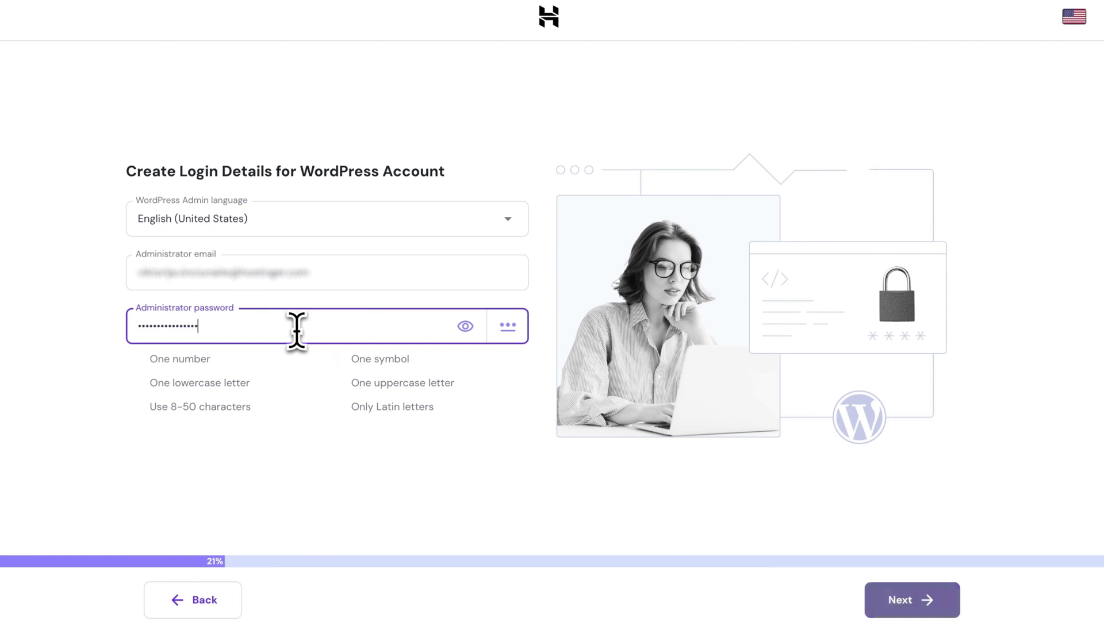
{"action": "left_click", "coordinate": [948, 603]}
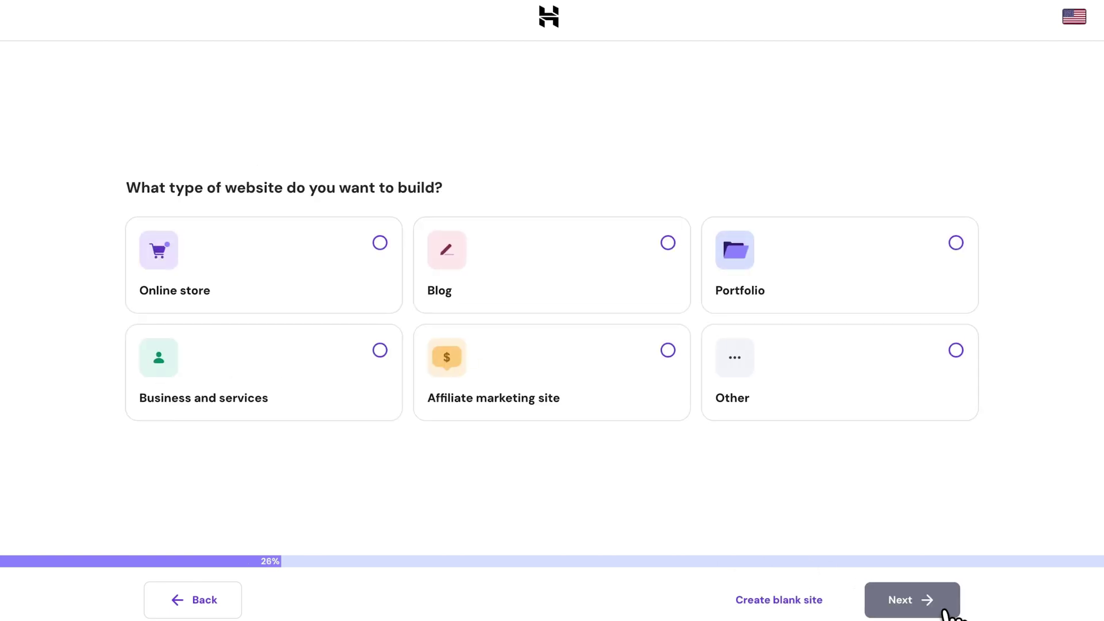
- Set the website type to Blog and select the BakingNicole design from the pre-built websites
{"action": "left_click", "coordinate": [598, 295]}
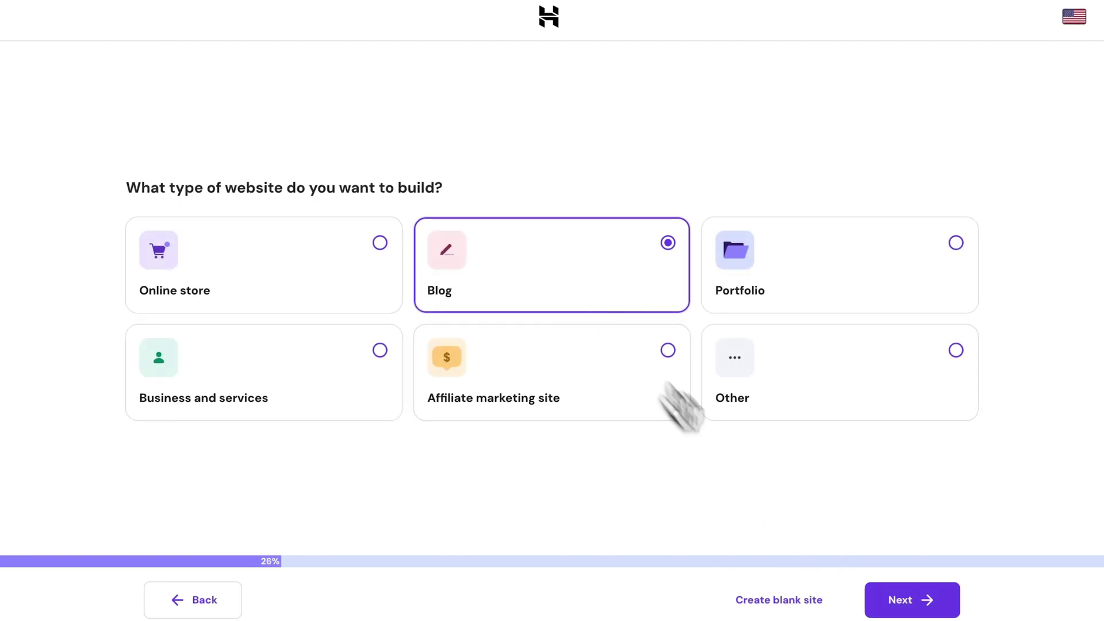
{"action": "left_click", "coordinate": [952, 615]}
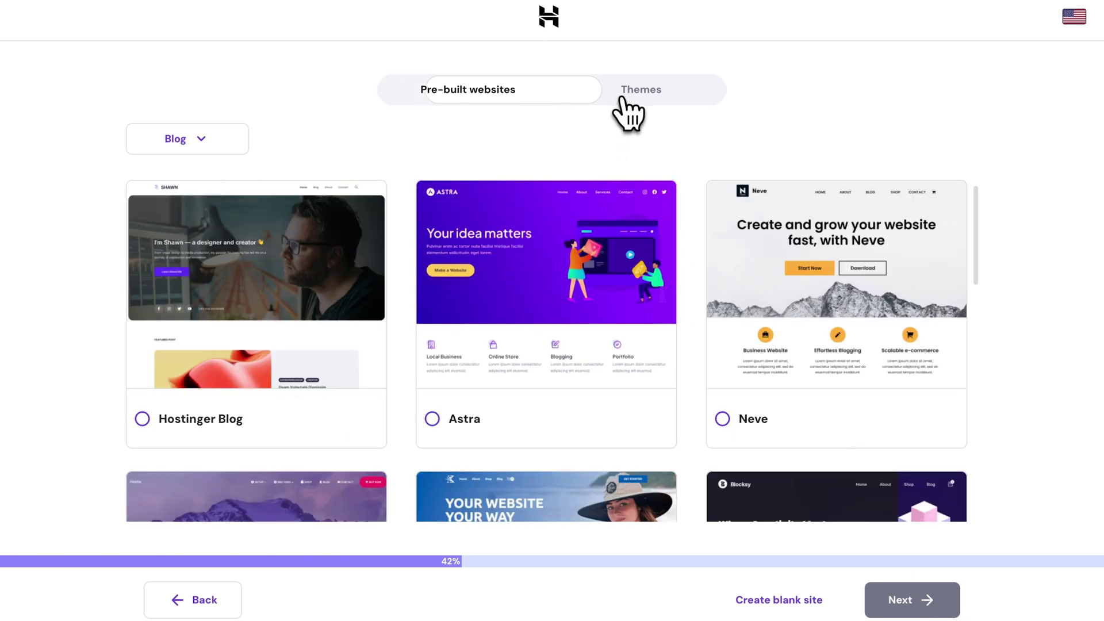
{"action": "left_click", "coordinate": [475, 95]}
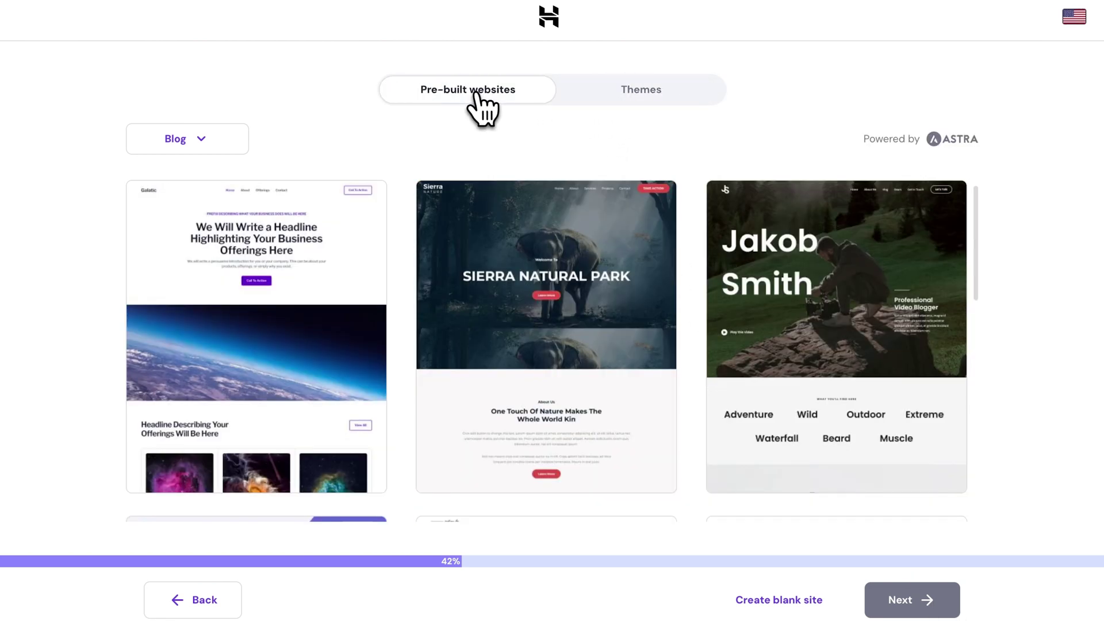
{"action": "scroll", "coordinate": [879, 374], "scroll_direction": "down", "scroll_amount": 10}
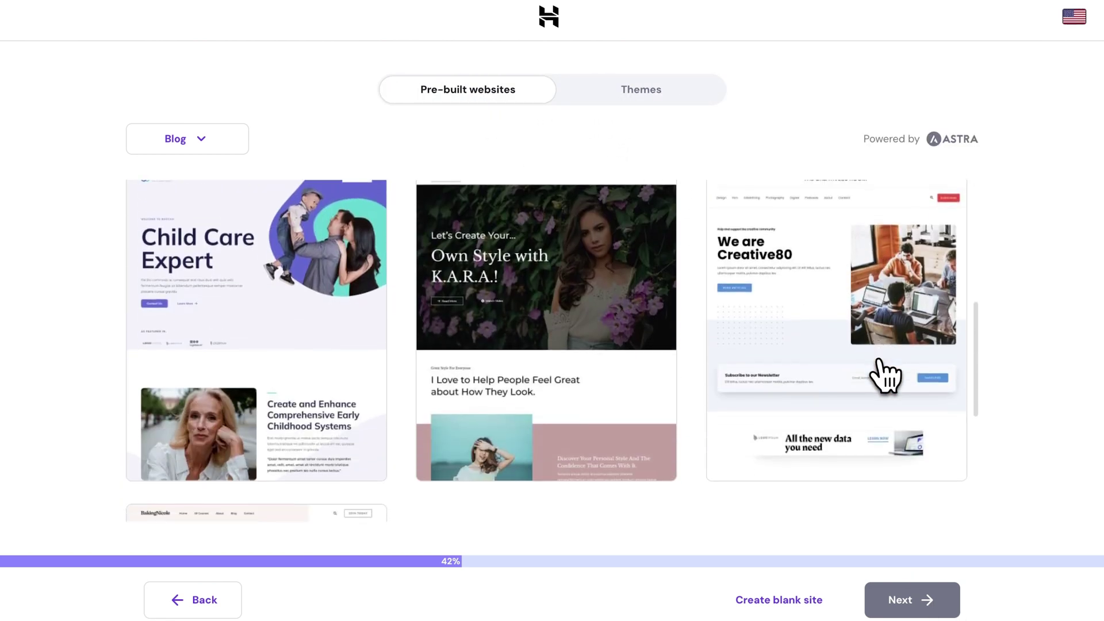
{"action": "left_click", "coordinate": [343, 344]}
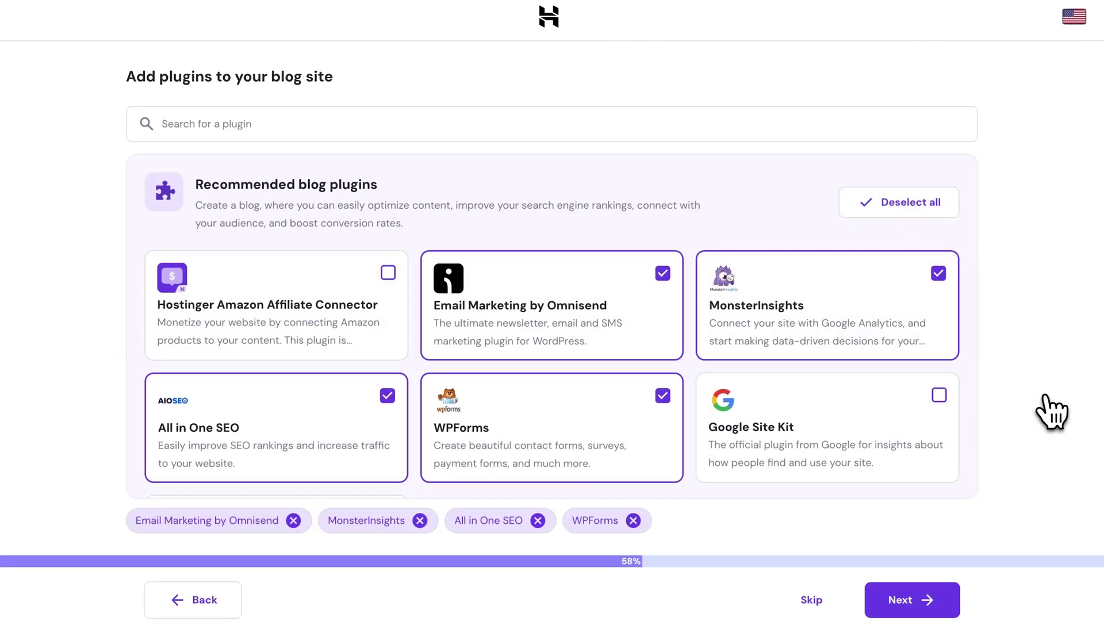
- Accept the preselected recommended blog plugins and skip the AI content generation
{"action": "left_click", "coordinate": [925, 600]}
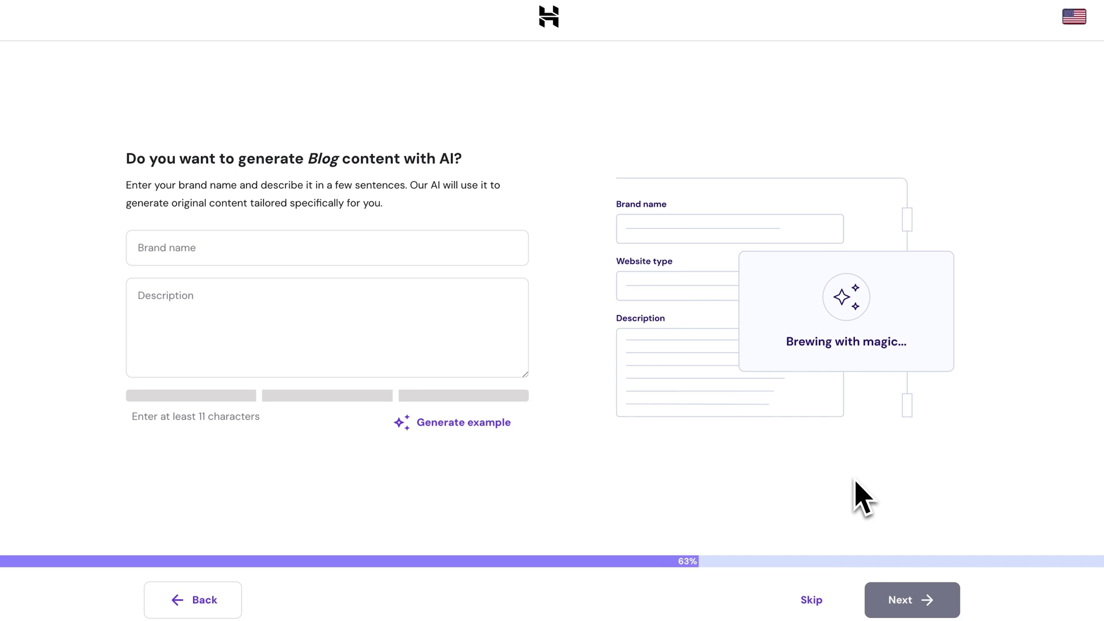
{"action": "left_click", "coordinate": [814, 600]}
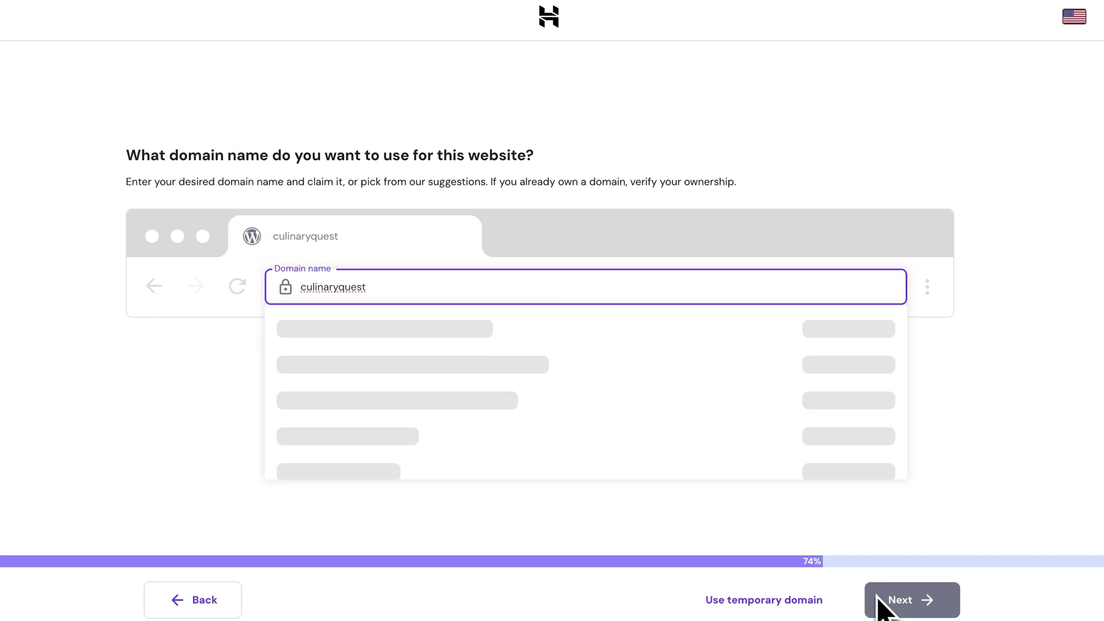
- Browse the culinaryquest domain suggestions, then clear the name and use a temporary domain for the website
{"action": "scroll", "coordinate": [745, 406], "scroll_direction": "down", "scroll_amount": 5}
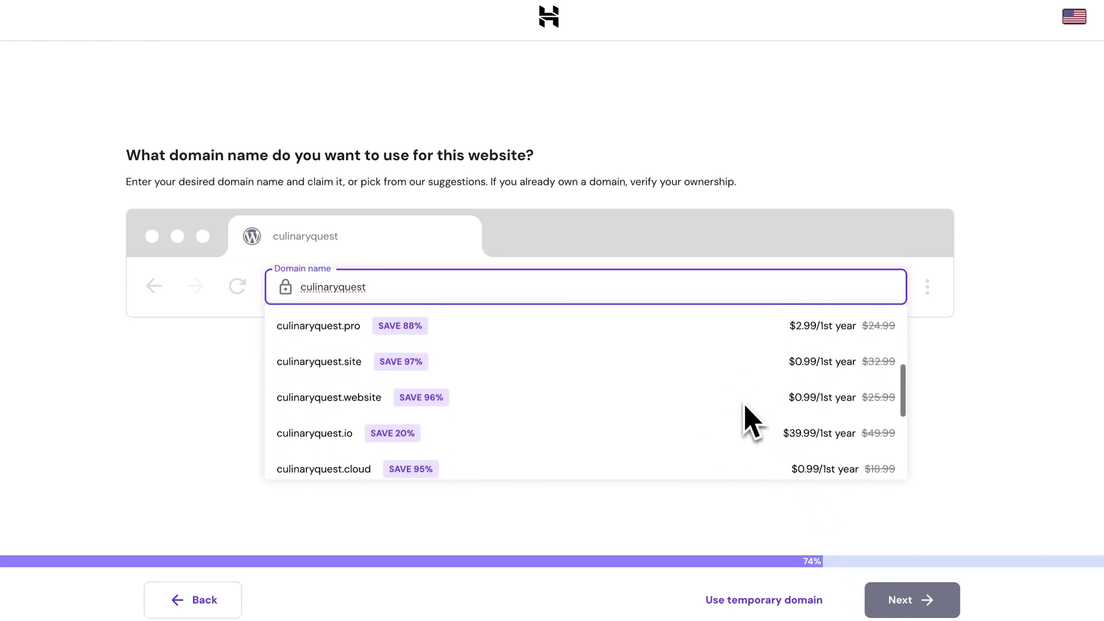
{"action": "key", "text": "ctrl+a"}
{"action": "key", "text": "BackSpace"}
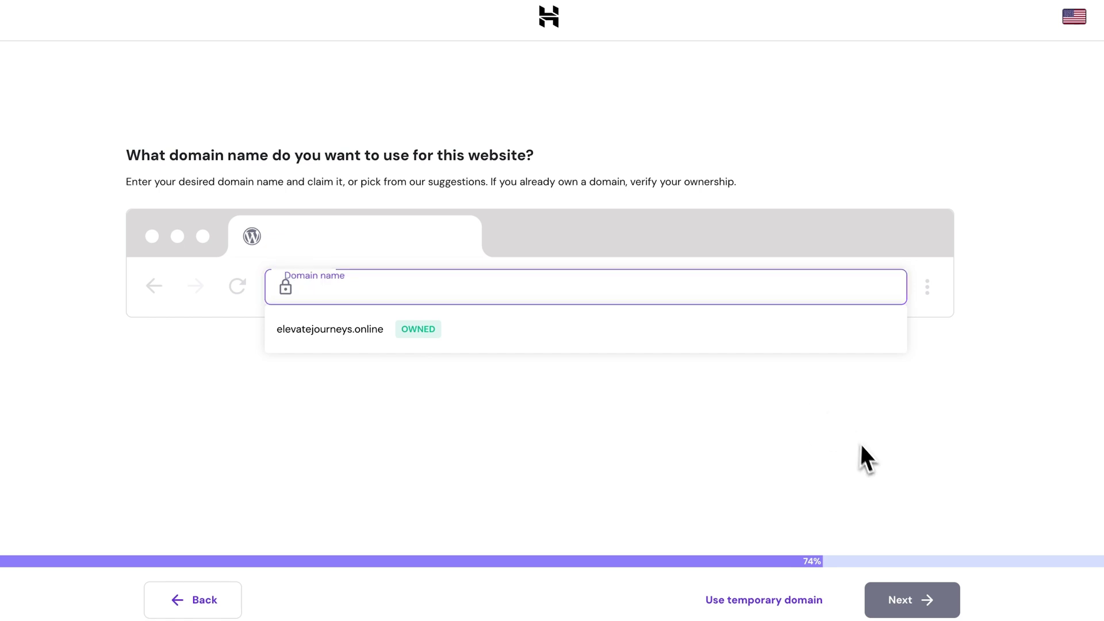
{"action": "left_click", "coordinate": [860, 446]}
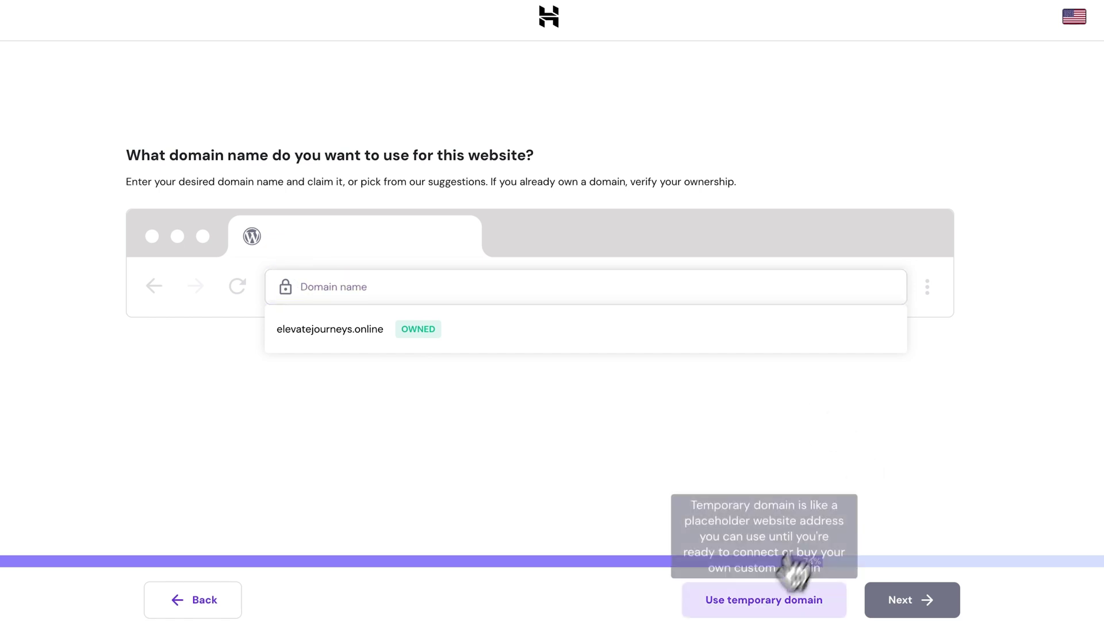
{"action": "left_click", "coordinate": [749, 612]}
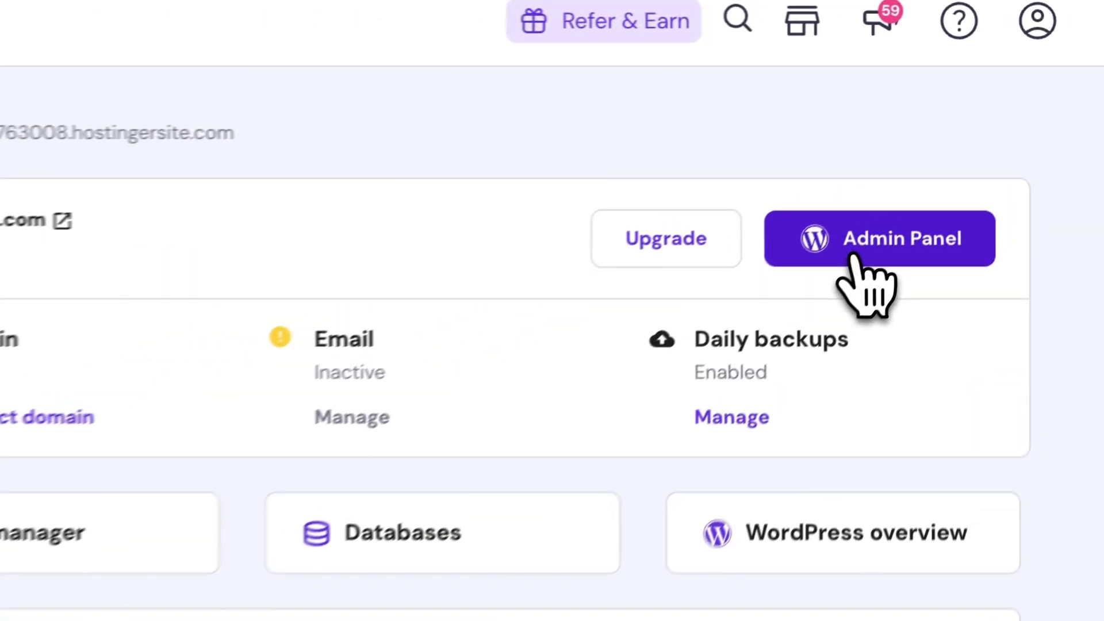
- Open the site's WordPress admin panel and preview the live home page before returning to the dashboard
{"action": "left_click", "coordinate": [849, 256]}
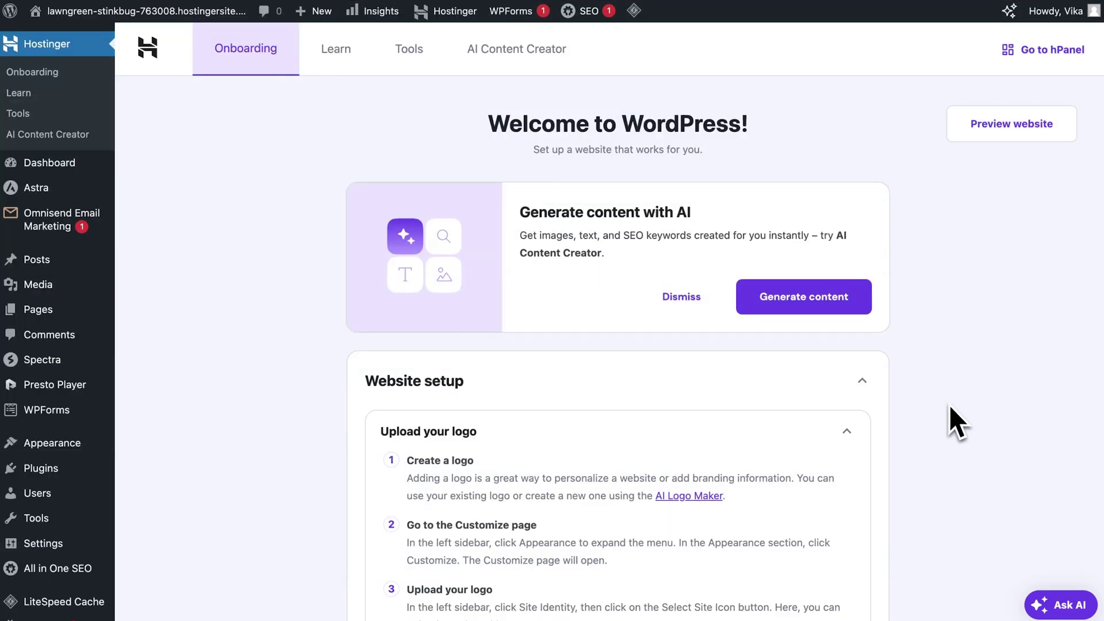
{"action": "left_click", "coordinate": [175, 21]}
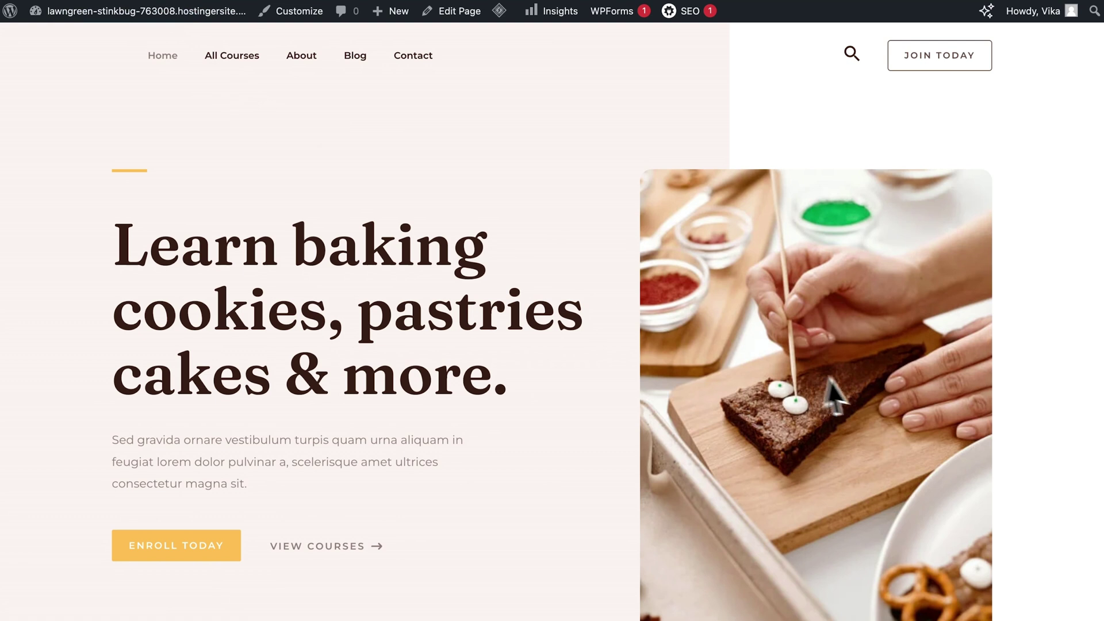
{"action": "scroll", "coordinate": [858, 397], "scroll_direction": "down", "scroll_amount": 9}
{"action": "scroll", "coordinate": [857, 384], "scroll_direction": "down", "scroll_amount": 3}
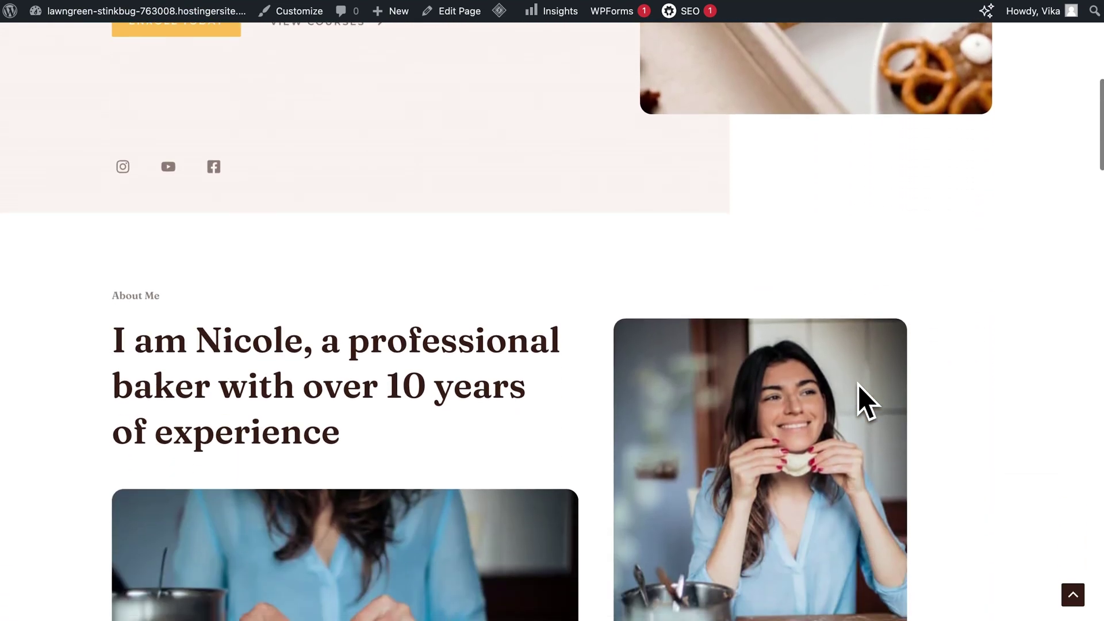
{"action": "left_click", "coordinate": [57, 11]}
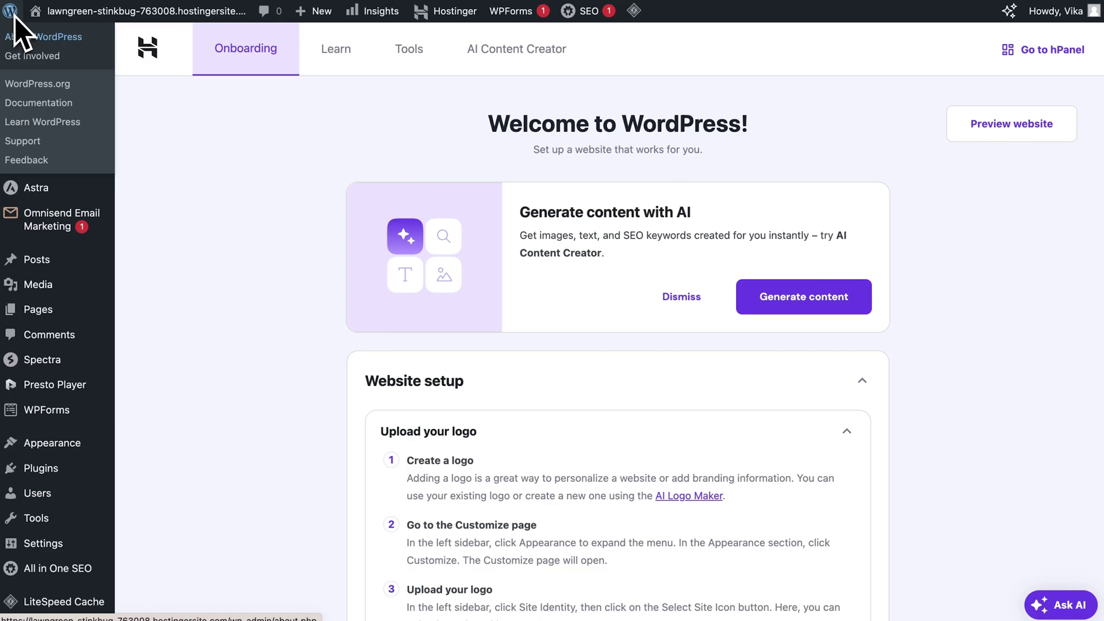
- Ask the AI Assistant for color palette, font and layout ideas for a personal blog about cooking and global cuisines, and read its answer
{"action": "left_click", "coordinate": [1035, 601]}
{"action": "left_click", "coordinate": [917, 523]}
{"action": "type", "text": "hey, can you give me a design ideas, like color palette, fonts, and layout for my personal blog? I will be talking about my love for cooking and exploring global cuisines."}
{"action": "key", "text": "Return"}
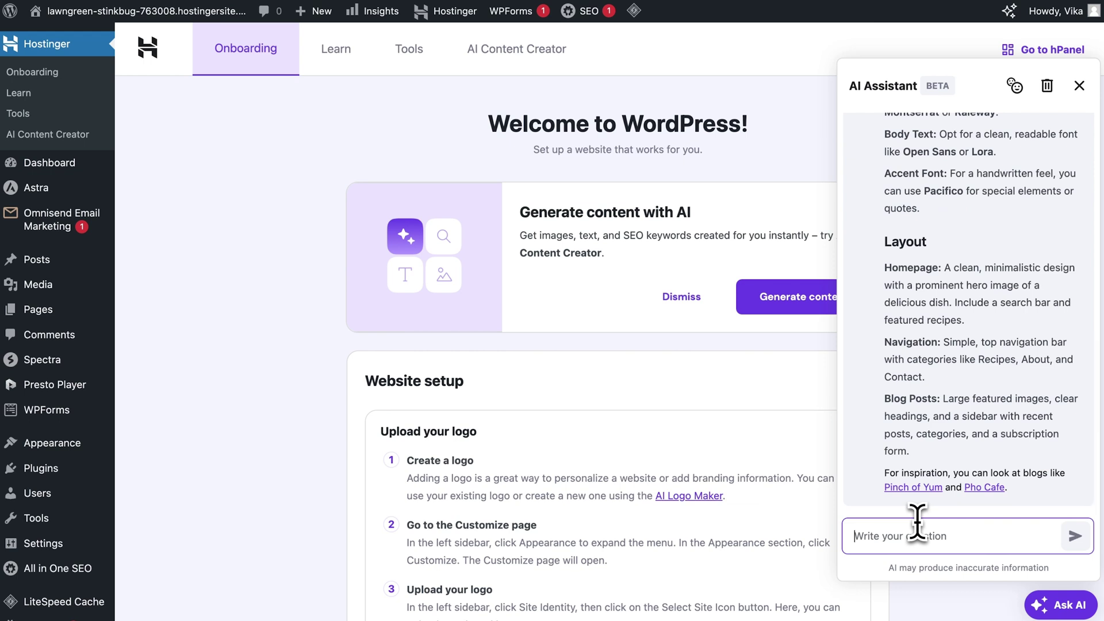
{"action": "scroll", "coordinate": [1006, 351], "scroll_direction": "up", "scroll_amount": 10}
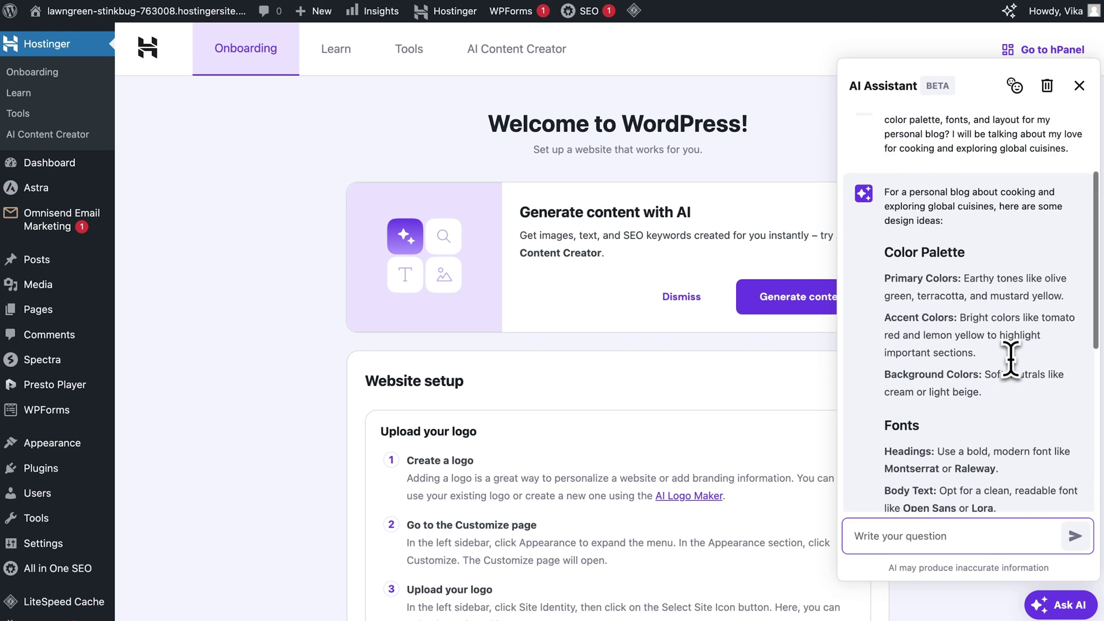
{"action": "scroll", "coordinate": [1072, 396], "scroll_direction": "down", "scroll_amount": 10}
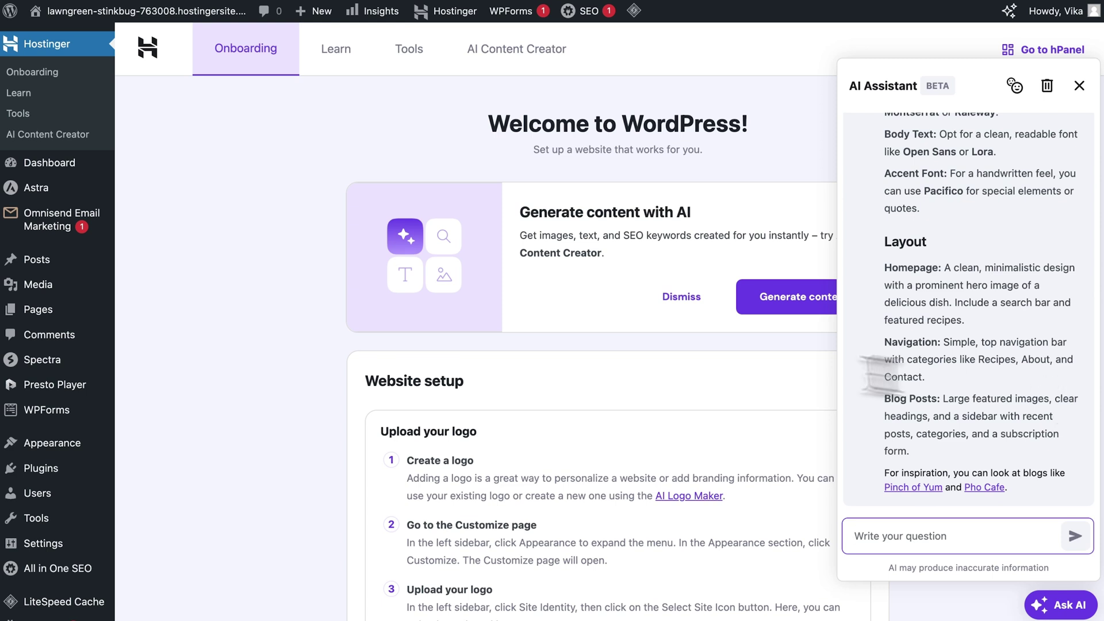
- Open the Home page for editing and show the Content settings of the main heading's Info Box
{"action": "left_click", "coordinate": [70, 311]}
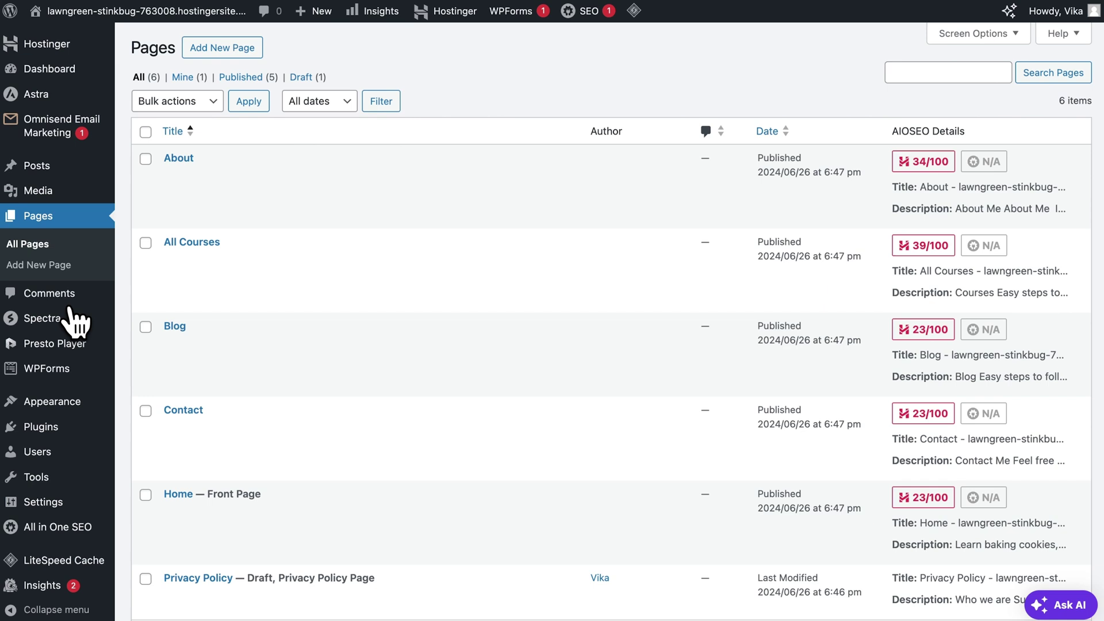
{"action": "left_click", "coordinate": [173, 512]}
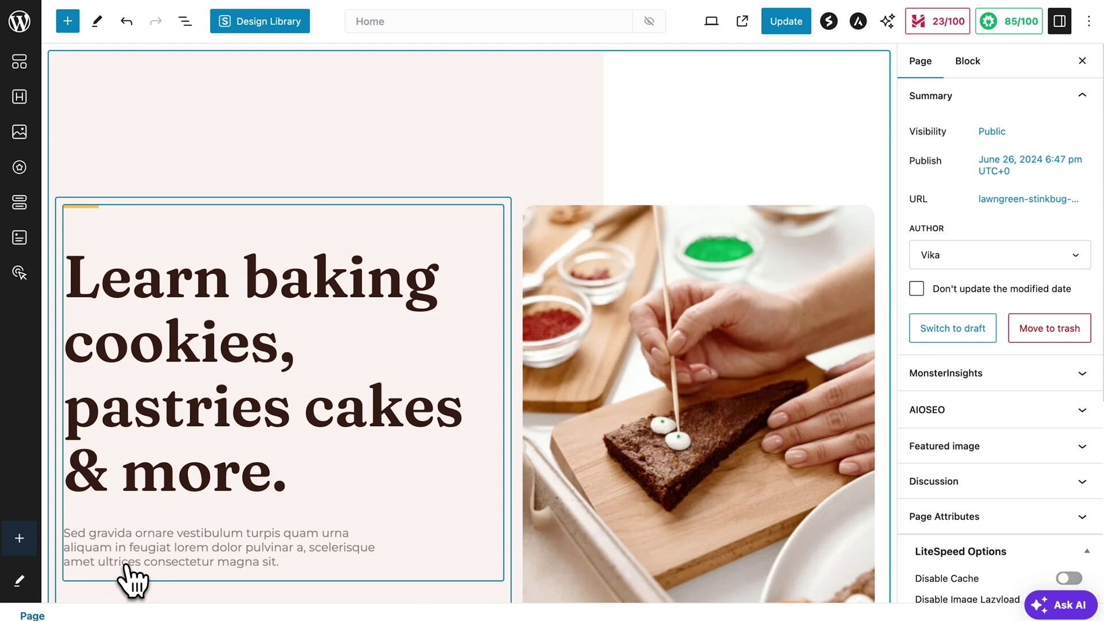
{"action": "left_click", "coordinate": [336, 383]}
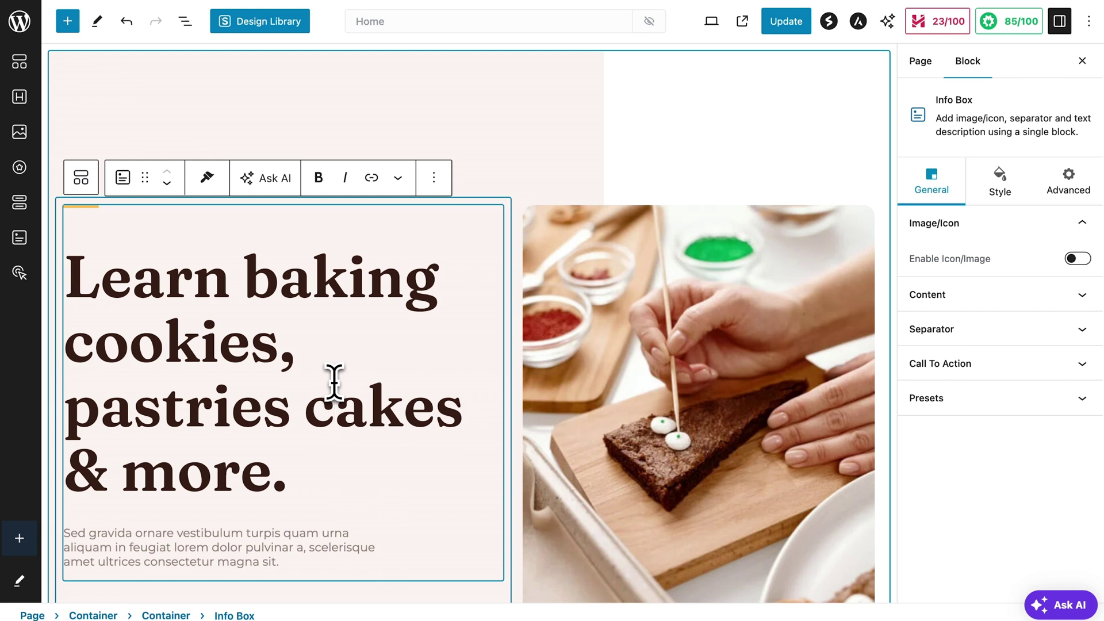
{"action": "left_click", "coordinate": [1060, 302]}
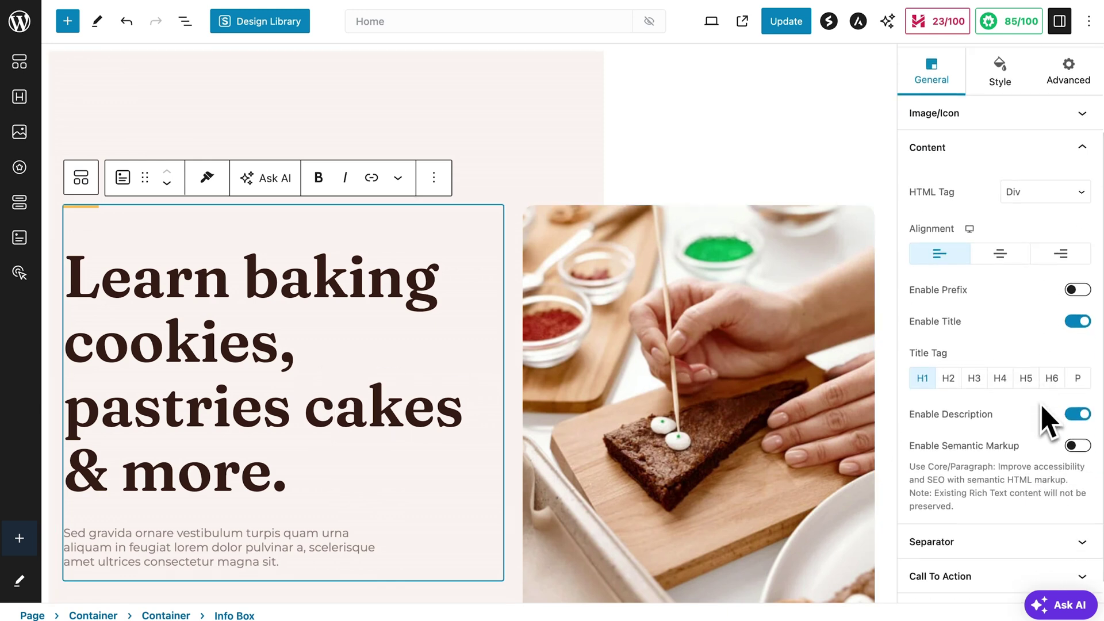
- Examine the block settings of the large baking photo beside the heading, including dimensions, alt text and title
{"action": "left_click", "coordinate": [782, 382]}
{"action": "scroll", "coordinate": [1006, 442], "scroll_direction": "down", "scroll_amount": 2}
{"action": "scroll", "coordinate": [1032, 455], "scroll_direction": "down", "scroll_amount": 3}
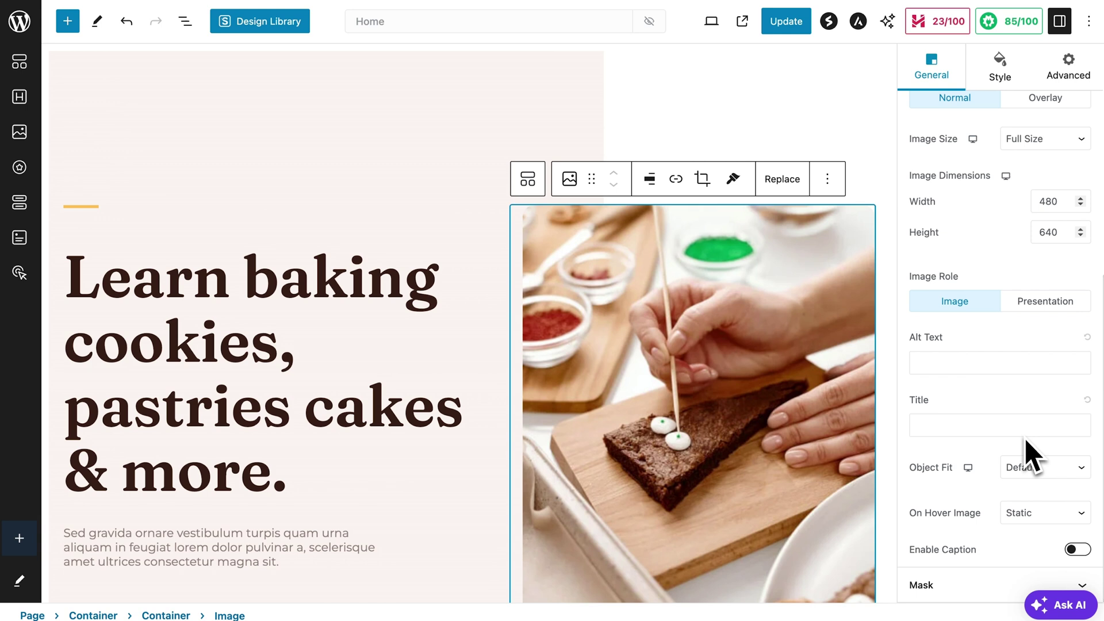
- Insert a container below the baking photo on the Home page and add an Image block
{"action": "left_click", "coordinate": [19, 61]}
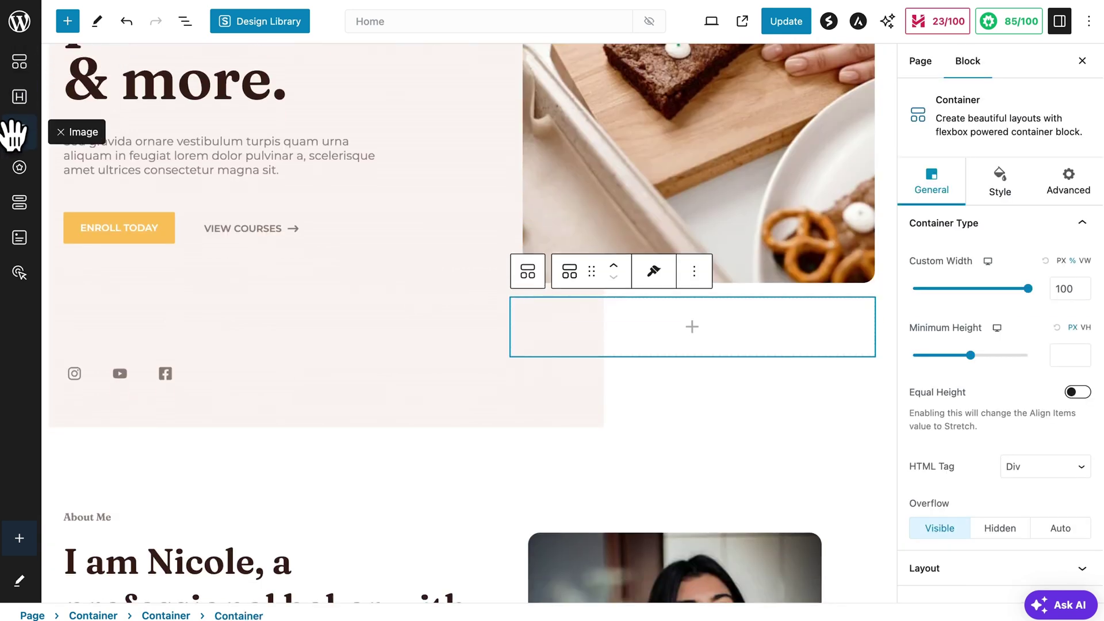
{"action": "left_click", "coordinate": [16, 133]}
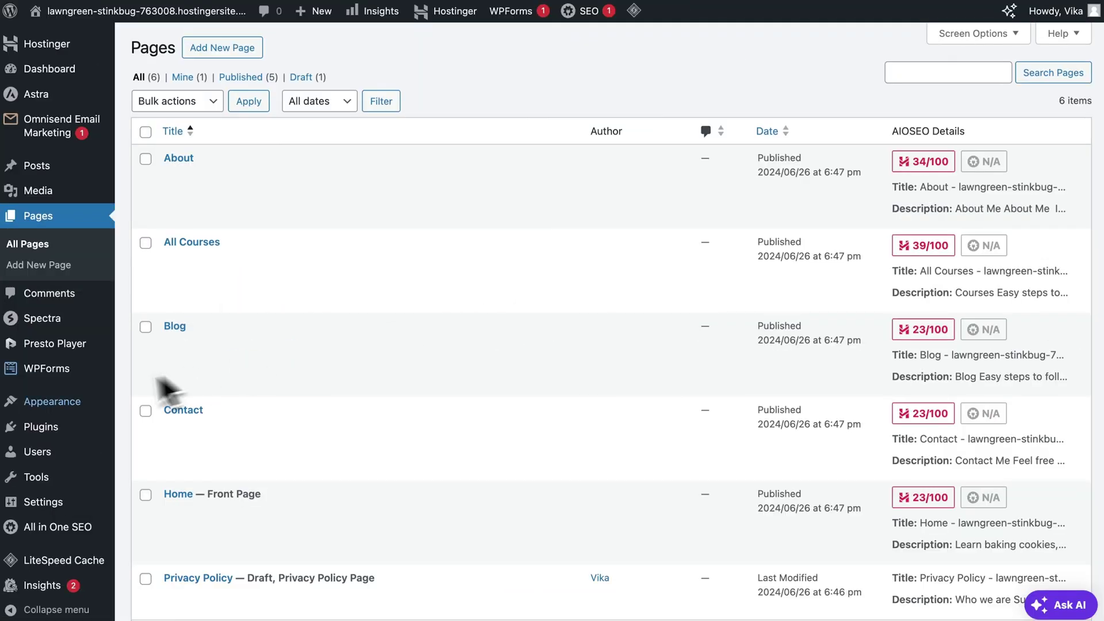
- Open the theme customizer and look over the Global options and the Header Builder elements
{"action": "mouse_move", "coordinate": [71, 402]}
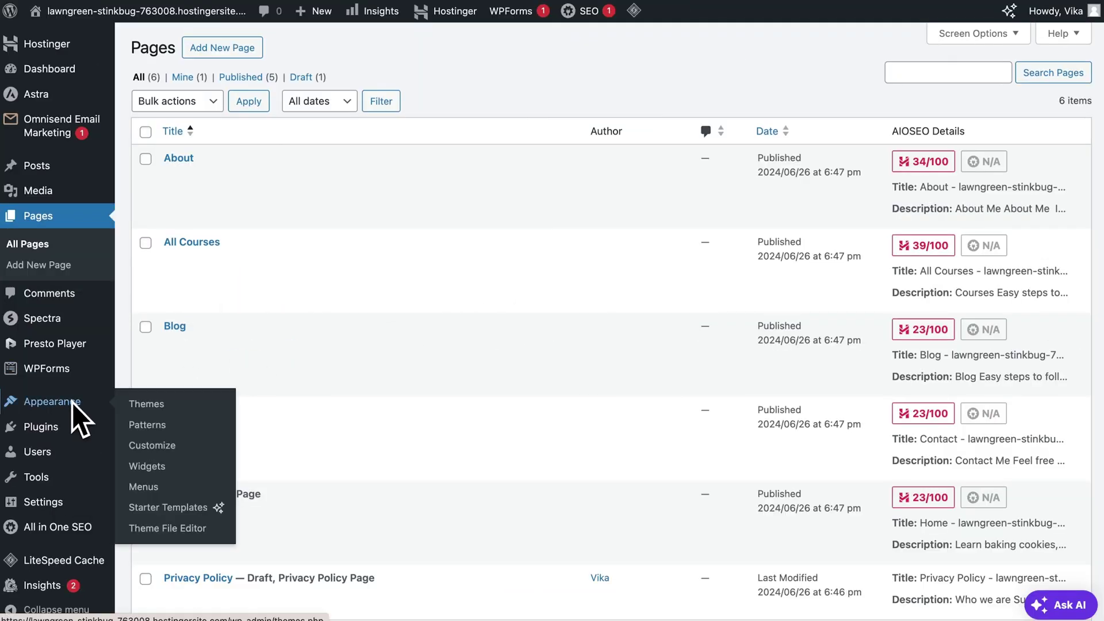
{"action": "left_click", "coordinate": [174, 446]}
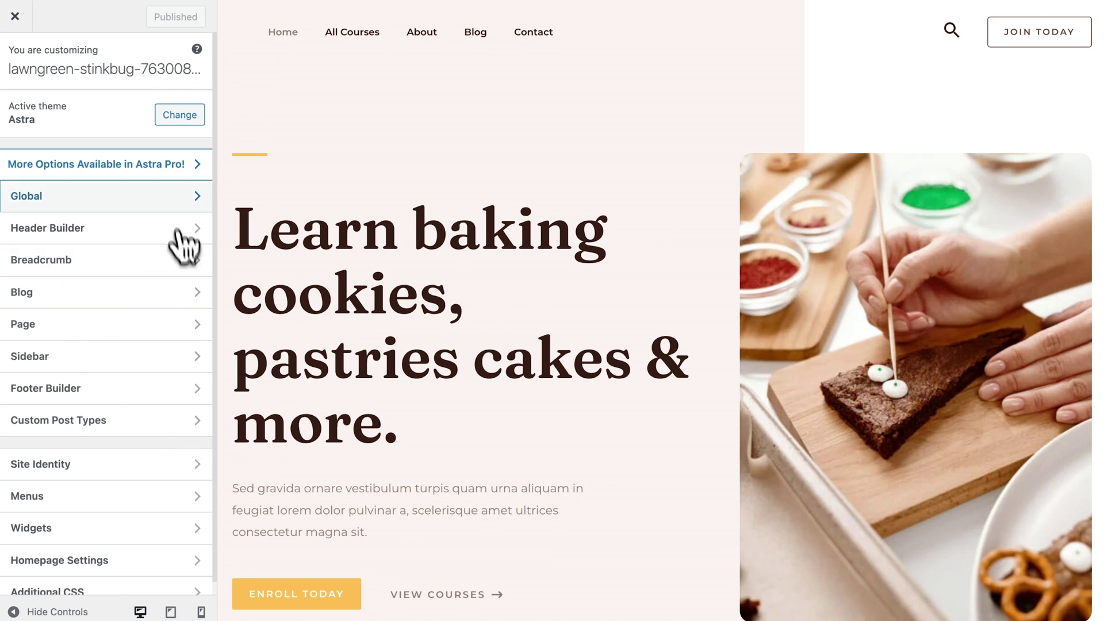
{"action": "left_click", "coordinate": [173, 197]}
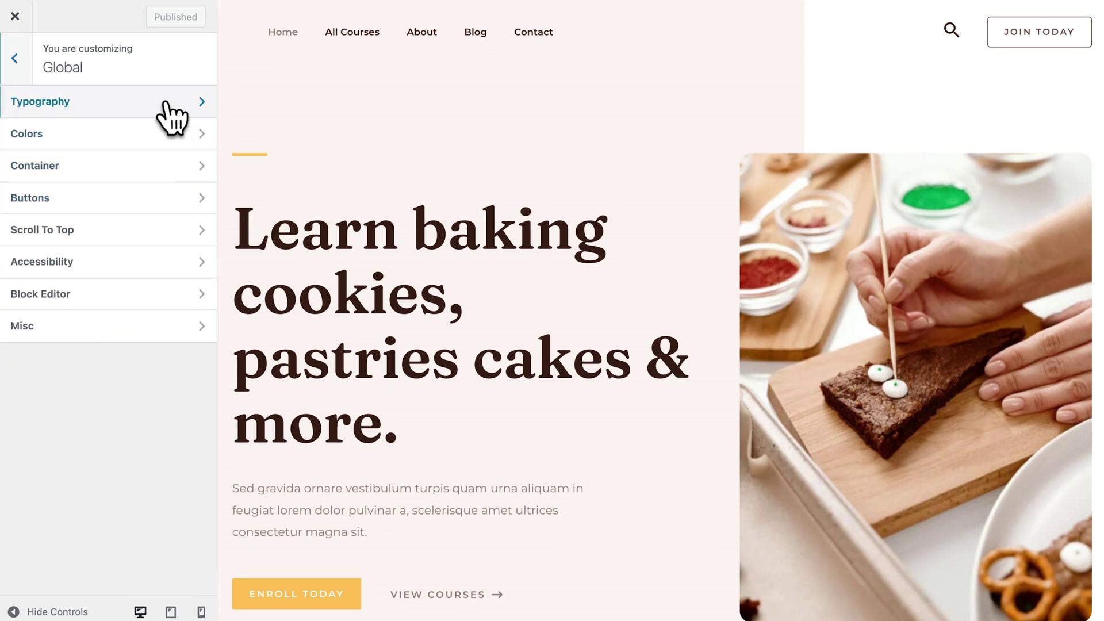
{"action": "left_click", "coordinate": [17, 66]}
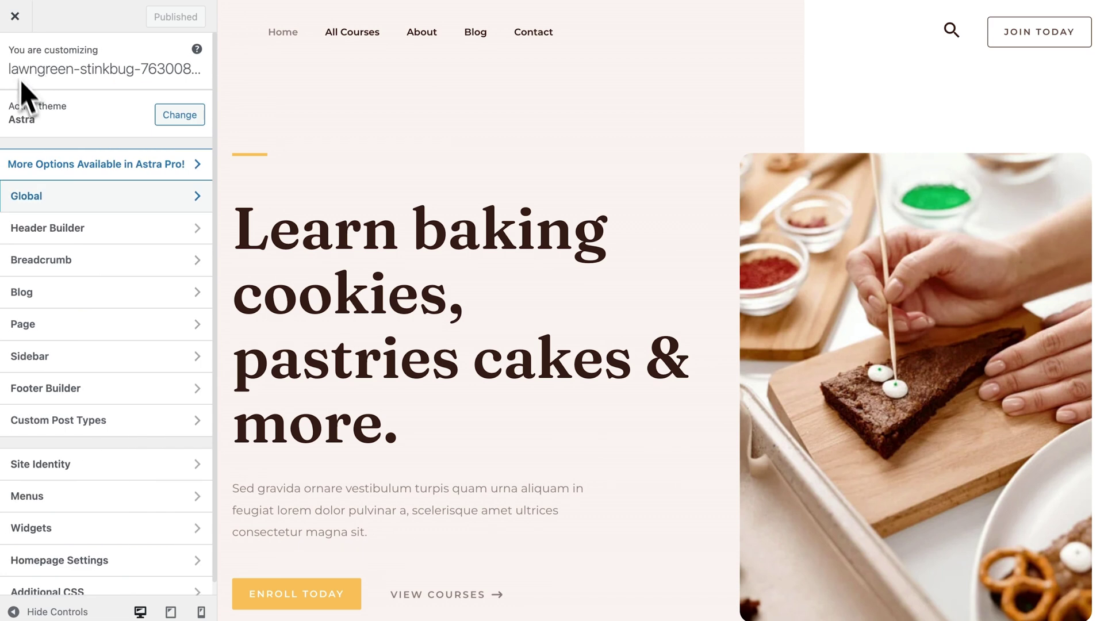
{"action": "left_click", "coordinate": [131, 229]}
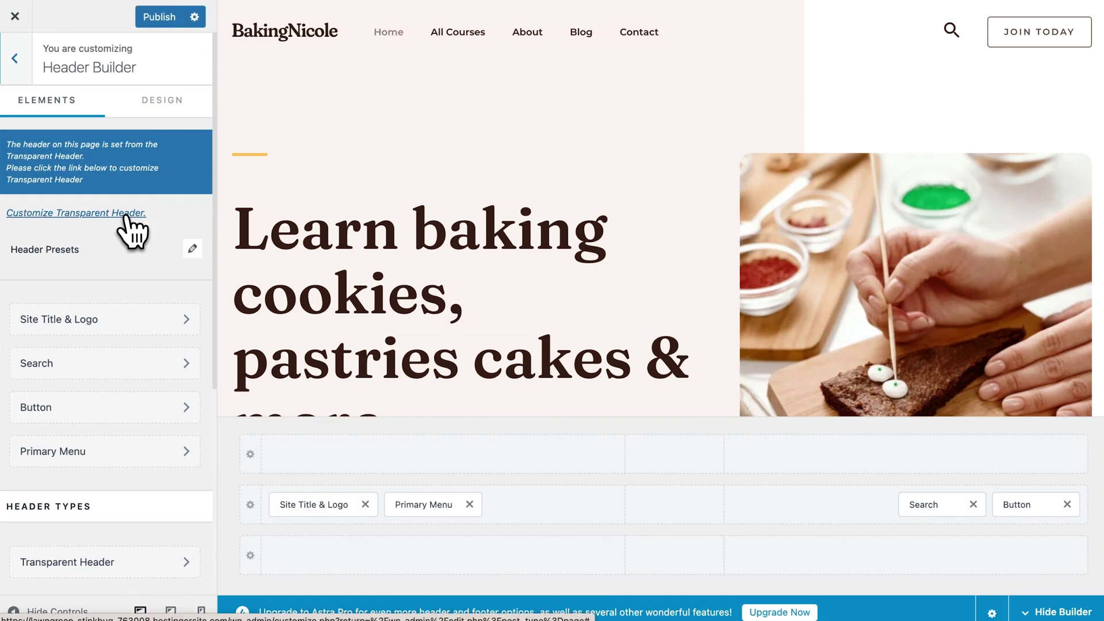
{"action": "left_click", "coordinate": [324, 467]}
{"action": "left_click", "coordinate": [129, 270]}
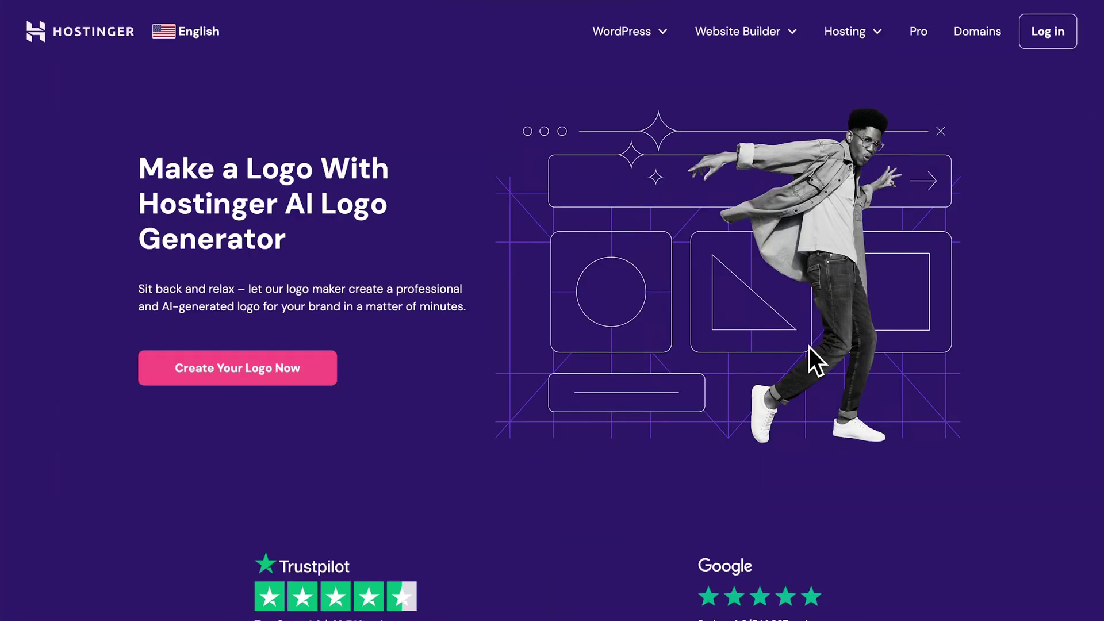
- In Hostinger's AI Logo Maker, generate a Modern-style logo of "a fork and knife crossed over" and pick the circled version with a line below
{"action": "left_click", "coordinate": [332, 379]}
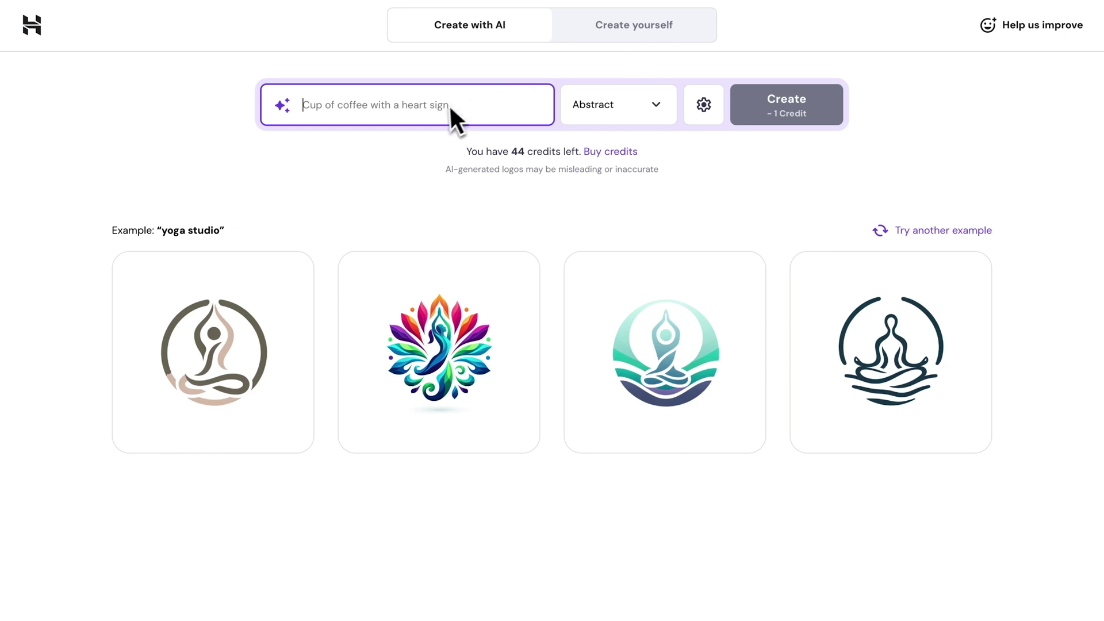
{"action": "type", "text": "a fork and knife crossed over"}
{"action": "left_click", "coordinate": [596, 112]}
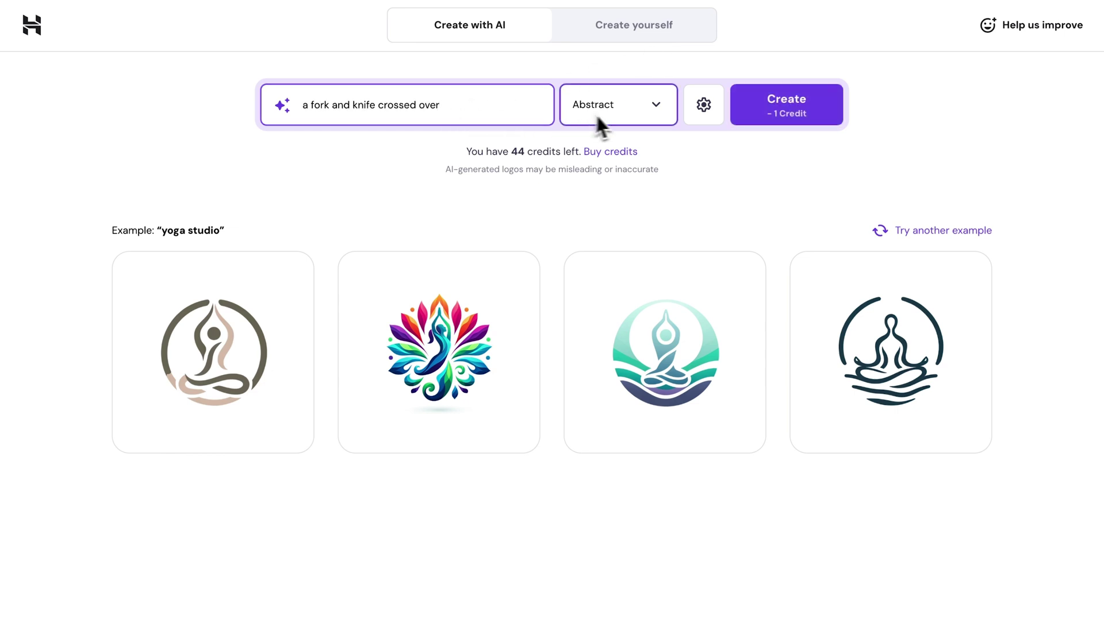
{"action": "scroll", "coordinate": [638, 230], "scroll_direction": "down", "scroll_amount": 2}
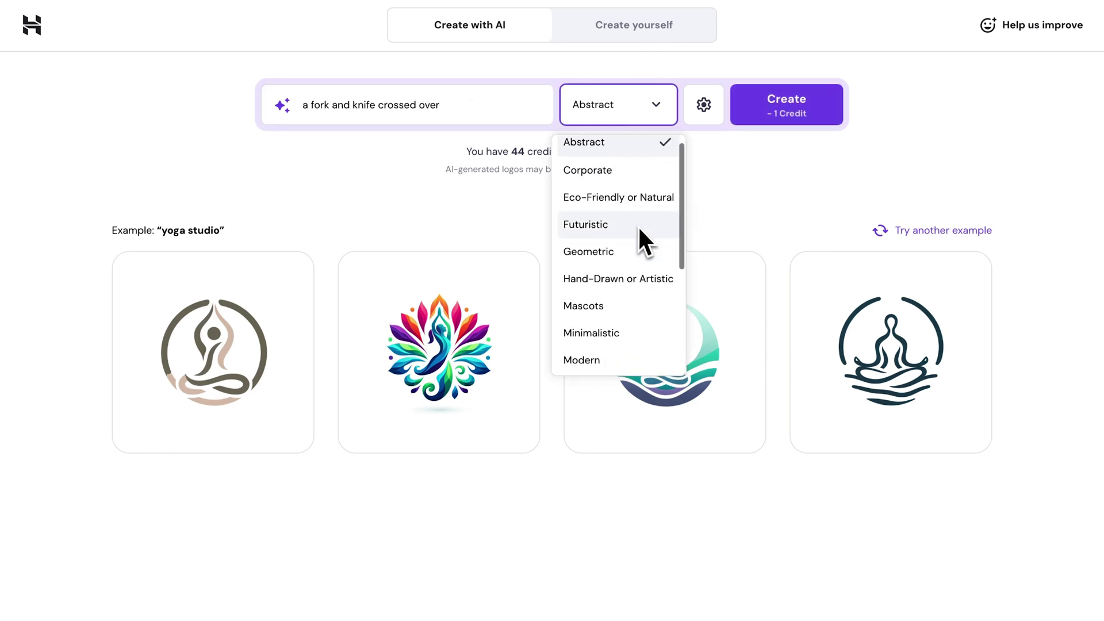
{"action": "left_click", "coordinate": [631, 248]}
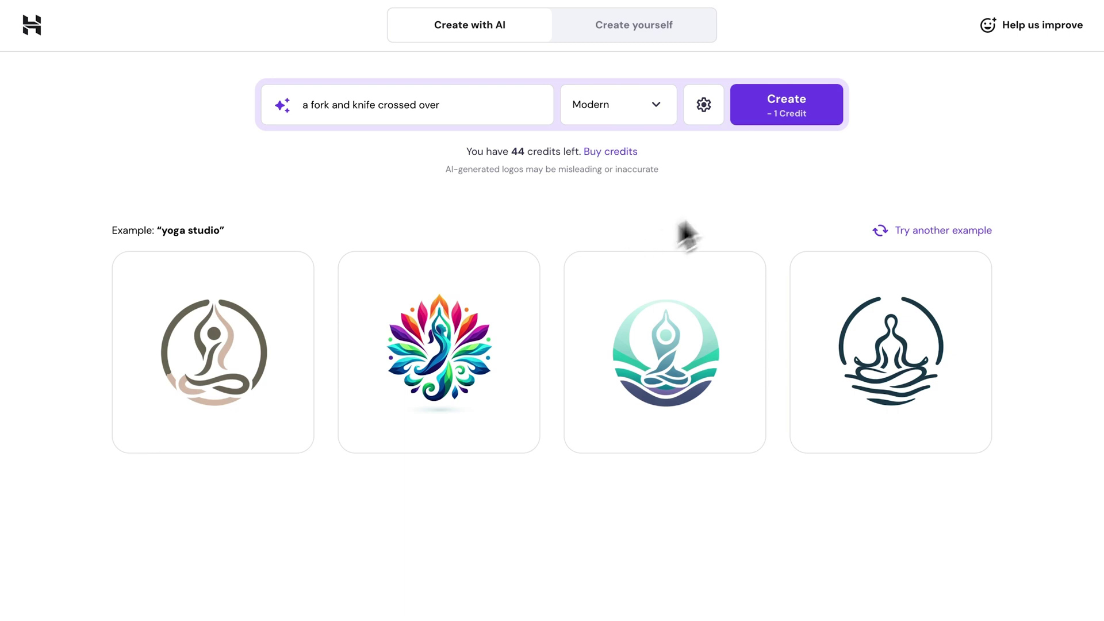
{"action": "left_click", "coordinate": [805, 118]}
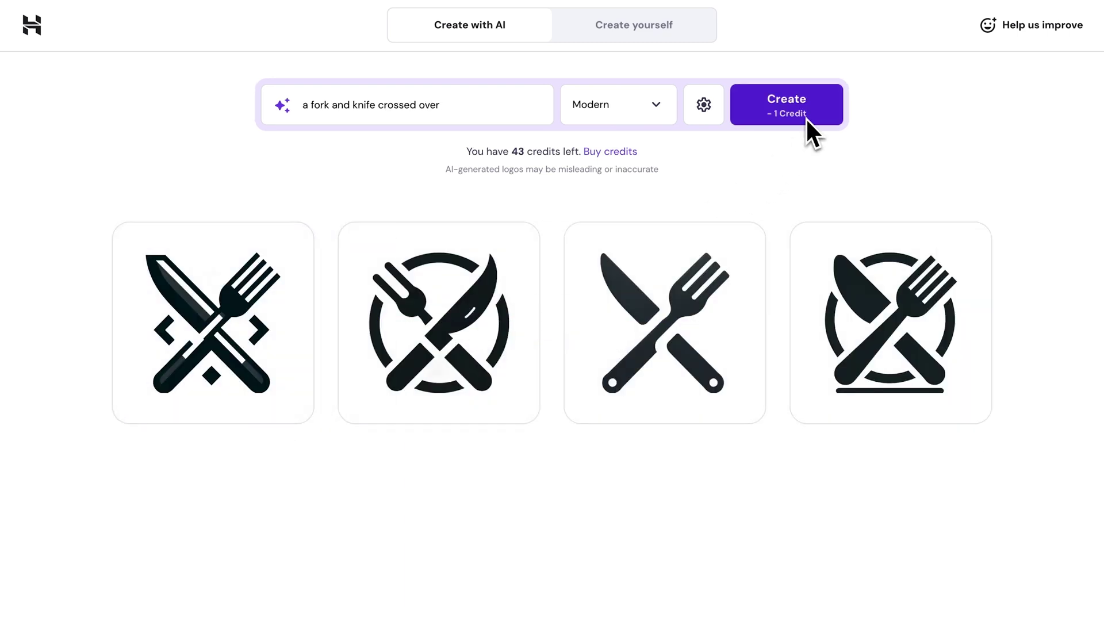
{"action": "left_click", "coordinate": [852, 269]}
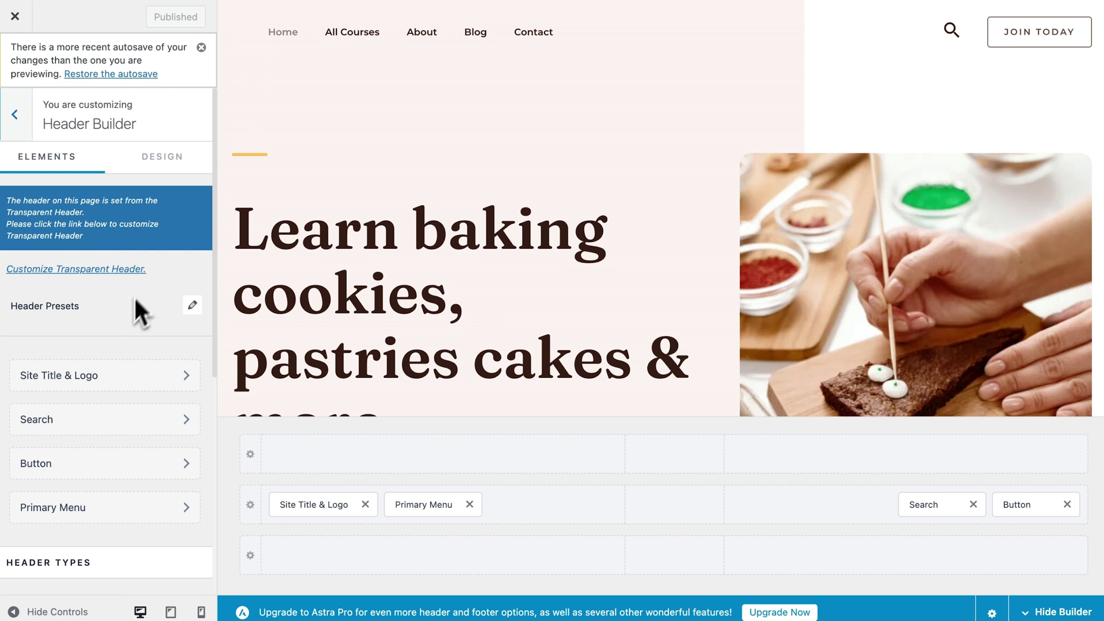
- Set the fork and knife image as the header's site logo and reduce the logo width
{"action": "left_click", "coordinate": [115, 384]}
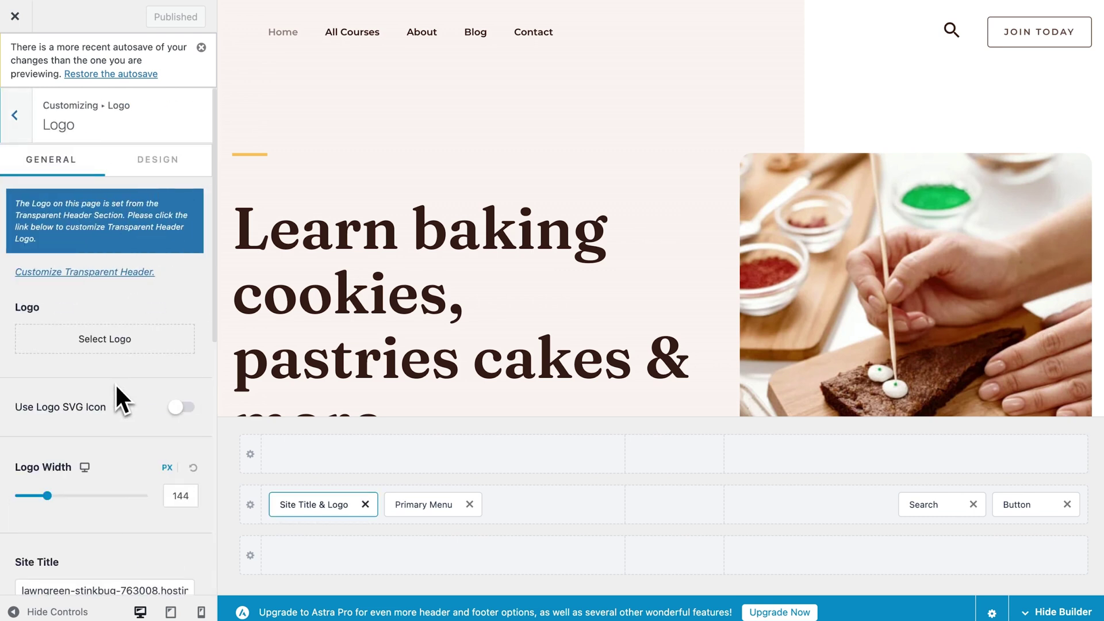
{"action": "left_click", "coordinate": [116, 348]}
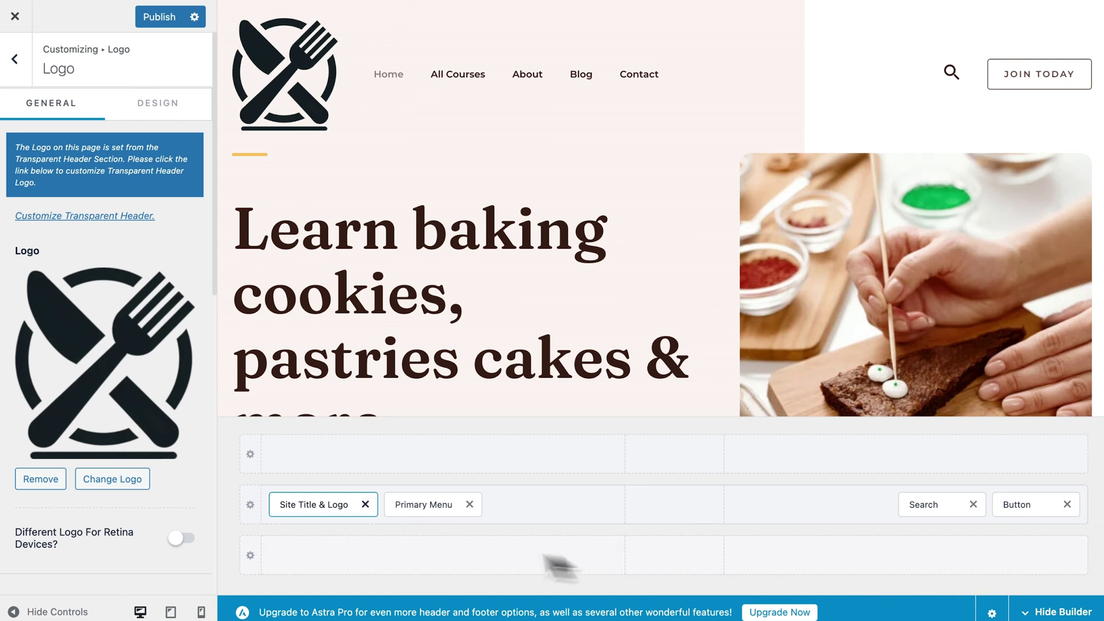
{"action": "scroll", "coordinate": [163, 453], "scroll_direction": "down", "scroll_amount": 3}
{"action": "left_click_drag", "start_coordinate": [46, 495], "coordinate": [33, 493]}
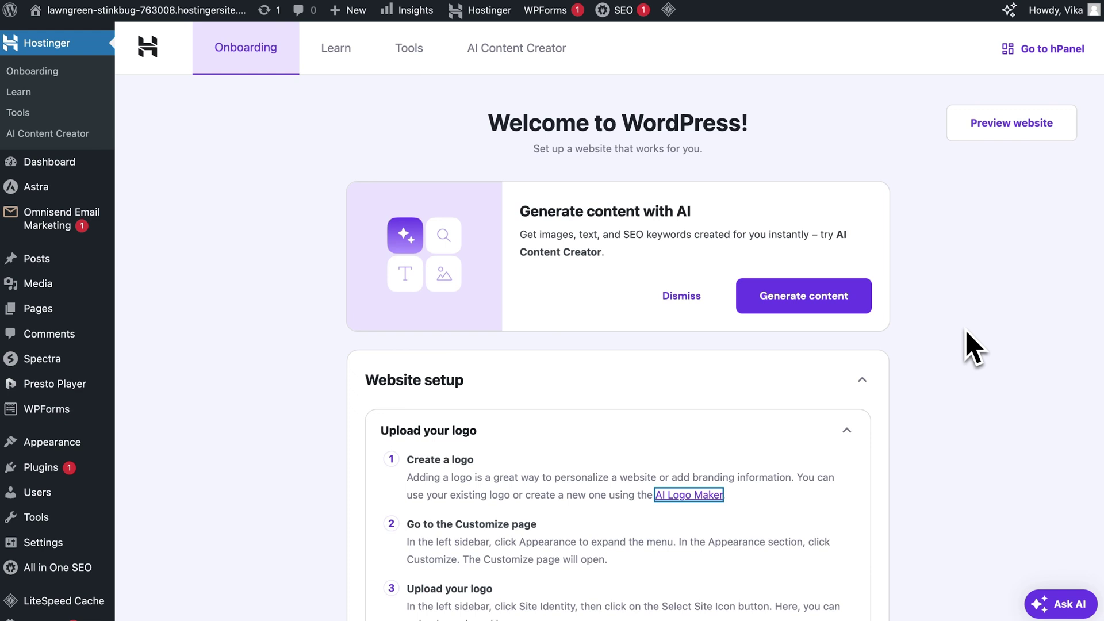
- Prepare a short, neutral post in the AI Content Creator with the main idea "I want to create a content about cooking tips."
{"action": "left_click", "coordinate": [534, 63]}
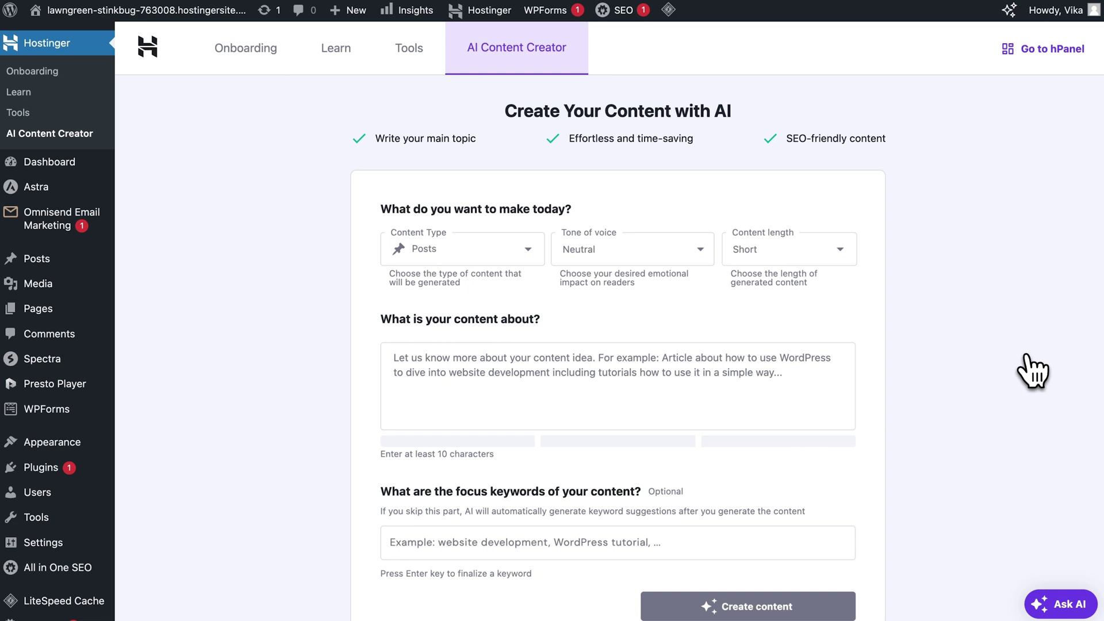
{"action": "left_click", "coordinate": [517, 253]}
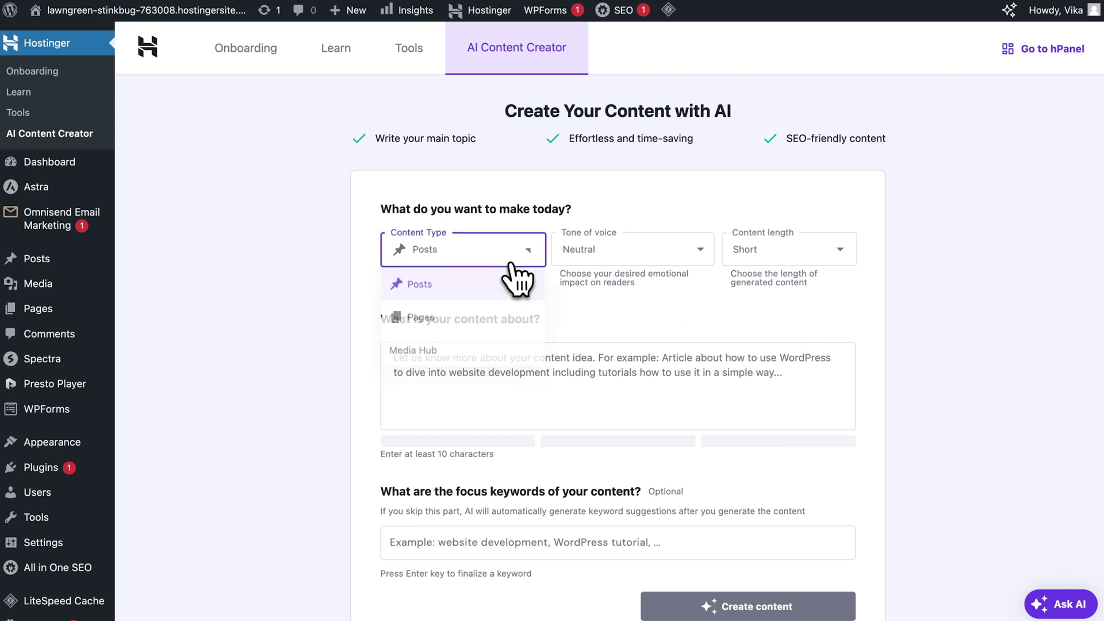
{"action": "left_click", "coordinate": [678, 253]}
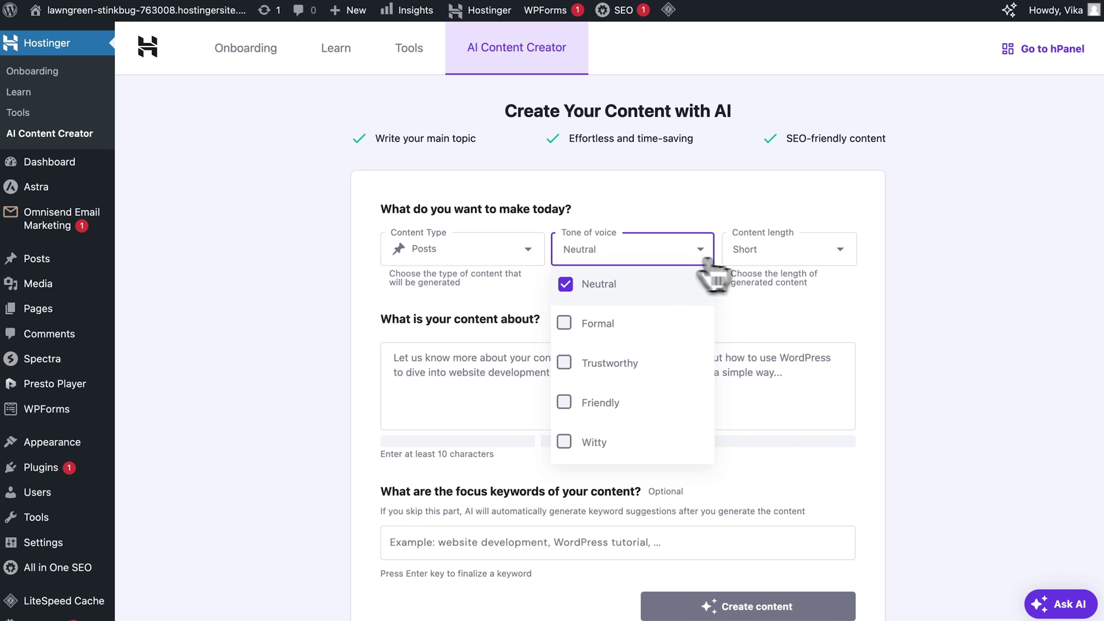
{"action": "left_click", "coordinate": [805, 253]}
{"action": "left_click", "coordinate": [941, 325]}
{"action": "left_click", "coordinate": [758, 382]}
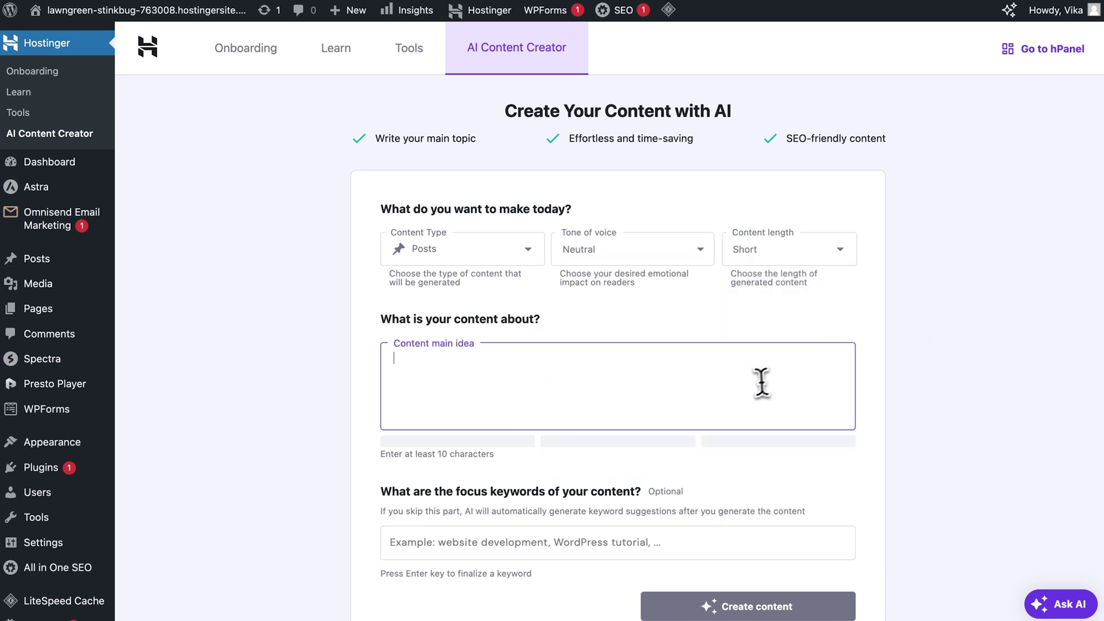
{"action": "type", "text": "I want to create a content about cooking tips."}
- Add the focus keywords cooking, culinary and tips, and generate the content
{"action": "scroll", "coordinate": [751, 386], "scroll_direction": "down", "scroll_amount": 2}
{"action": "left_click", "coordinate": [776, 476]}
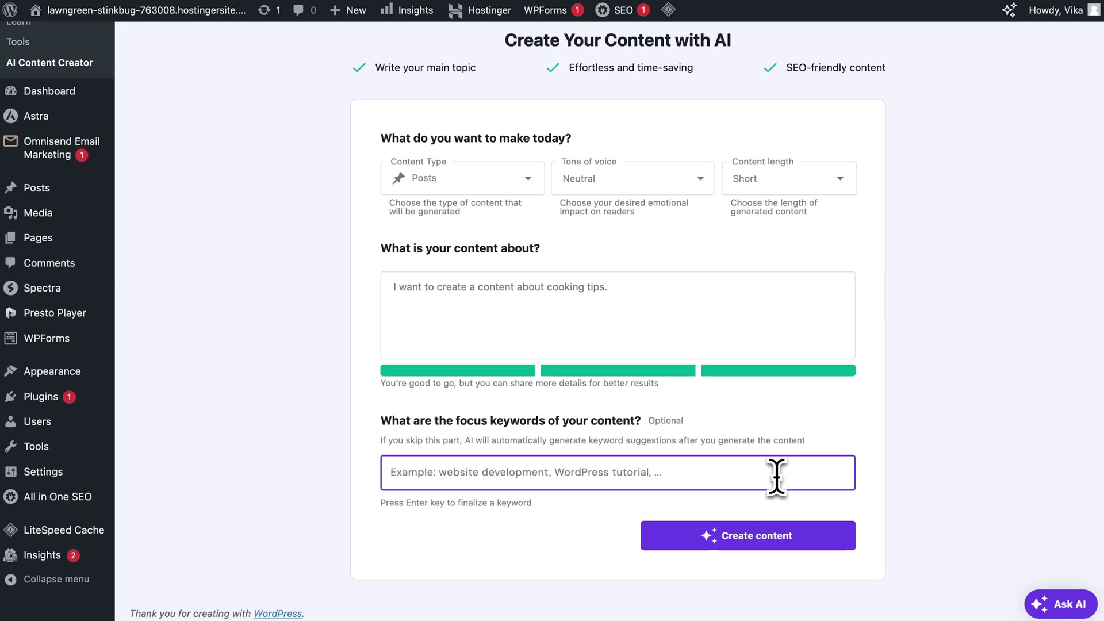
{"action": "type", "text": "cooking"}
{"action": "key", "text": "Return"}
{"action": "type", "text": "culinary"}
{"action": "key", "text": "Return"}
{"action": "type", "text": "tips"}
{"action": "key", "text": "Return"}
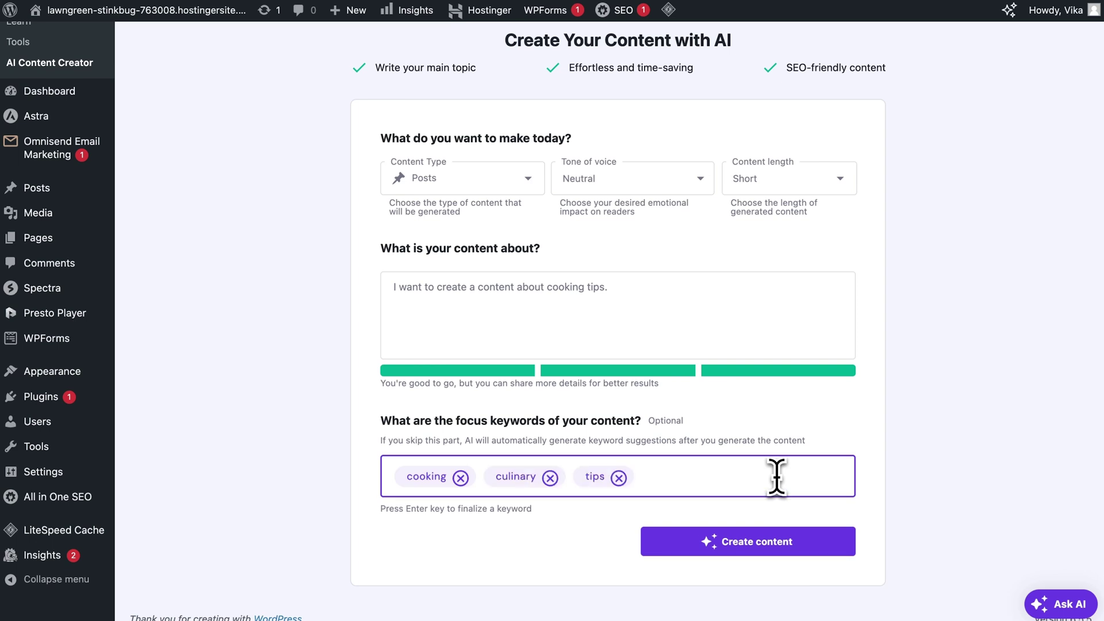
{"action": "left_click", "coordinate": [758, 542]}
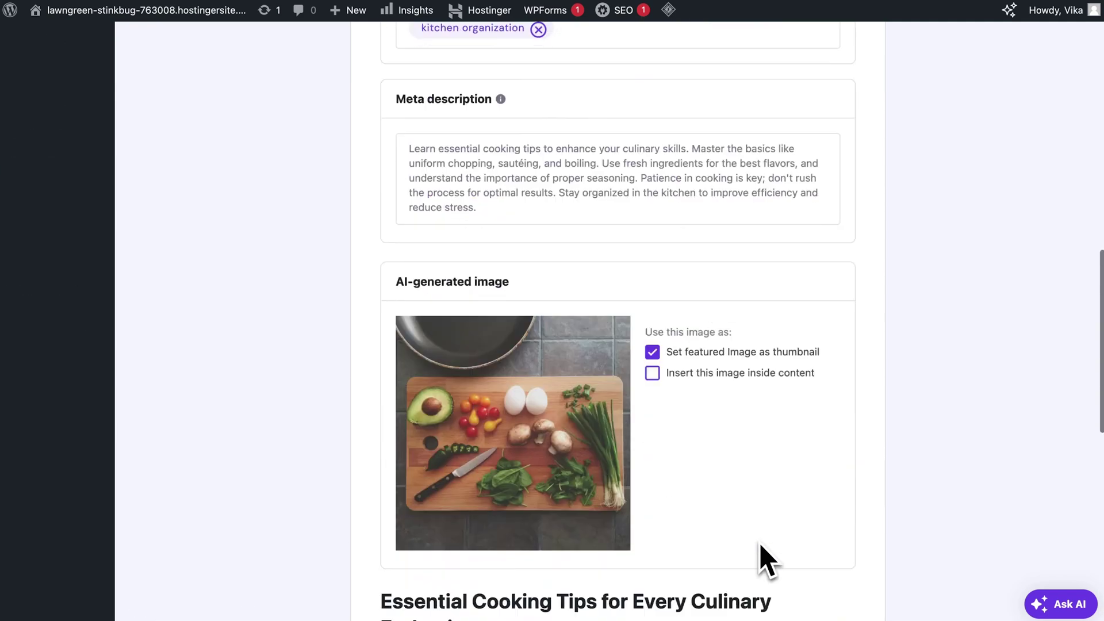
- Review the generated cooking tips article down to its end and open it in the post editor
{"action": "scroll", "coordinate": [760, 545], "scroll_direction": "down", "scroll_amount": 5}
{"action": "scroll", "coordinate": [880, 514], "scroll_direction": "down", "scroll_amount": 10}
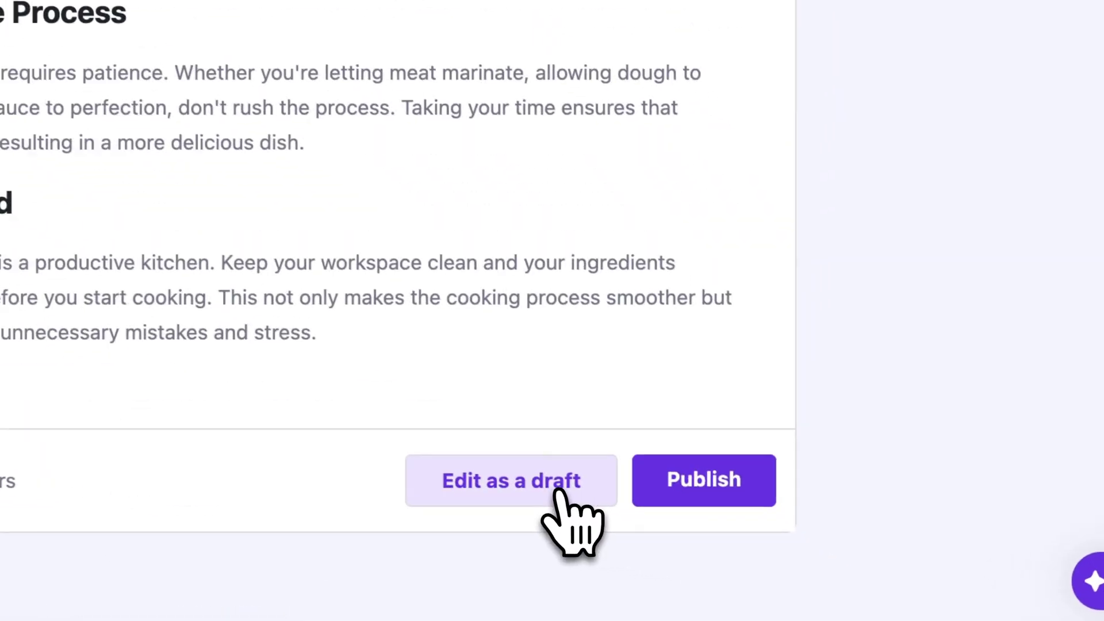
{"action": "left_click", "coordinate": [769, 557]}
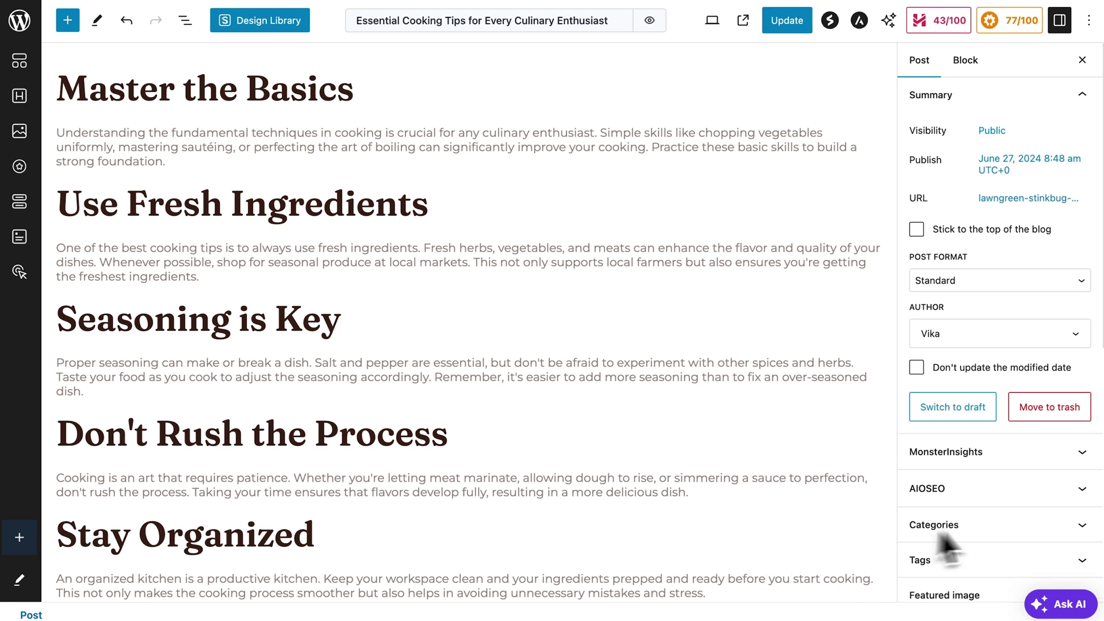
- Examine the post's categories, tags and visibility options
{"action": "scroll", "coordinate": [977, 541], "scroll_direction": "down", "scroll_amount": 4}
{"action": "left_click", "coordinate": [1038, 320]}
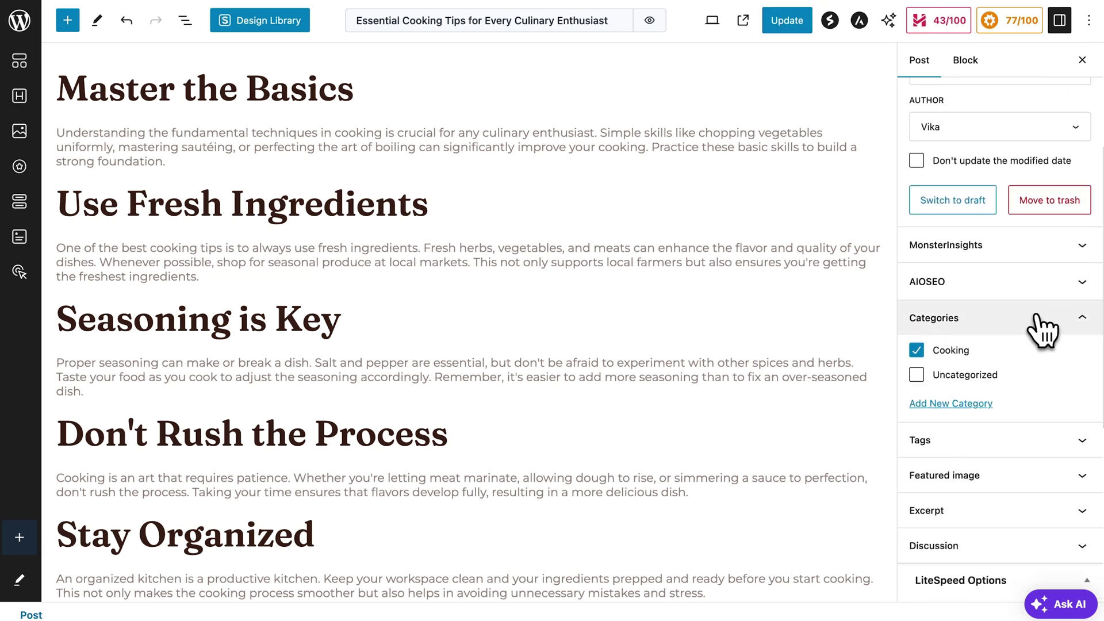
{"action": "scroll", "coordinate": [1042, 330], "scroll_direction": "down", "scroll_amount": 2}
{"action": "left_click", "coordinate": [1025, 337]}
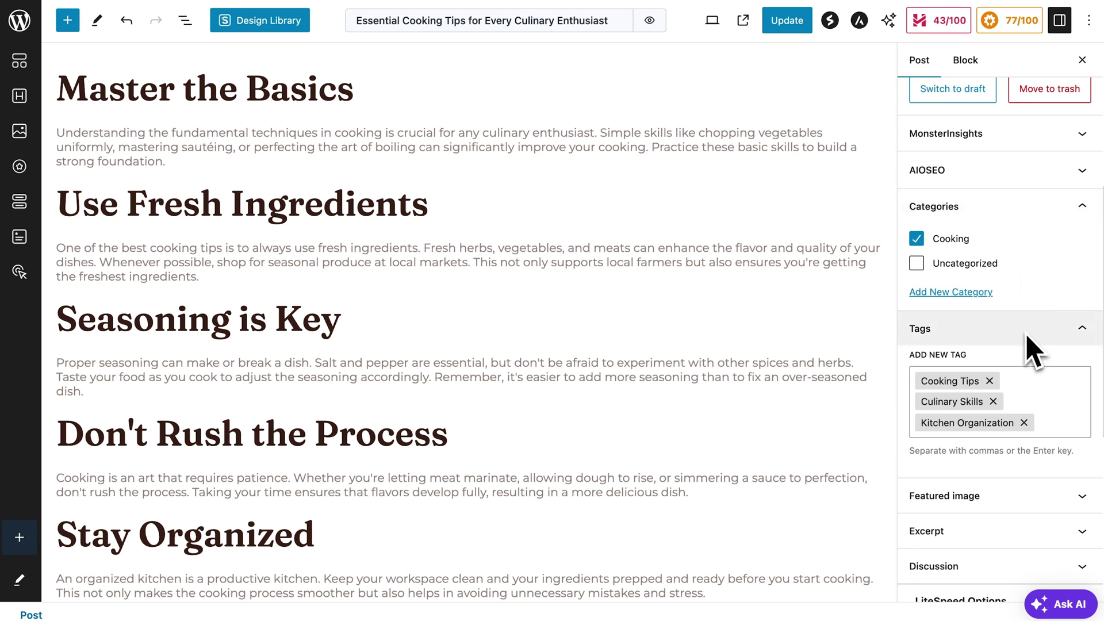
{"action": "scroll", "coordinate": [1033, 350], "scroll_direction": "up", "scroll_amount": 5}
{"action": "left_click", "coordinate": [992, 131]}
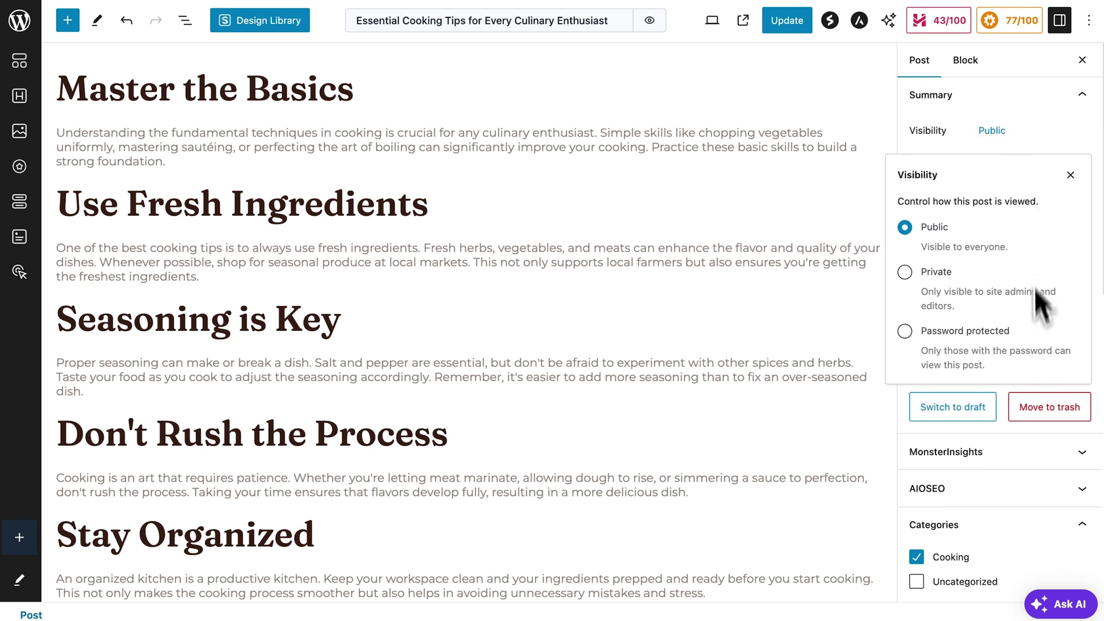
{"action": "left_click", "coordinate": [1026, 134]}
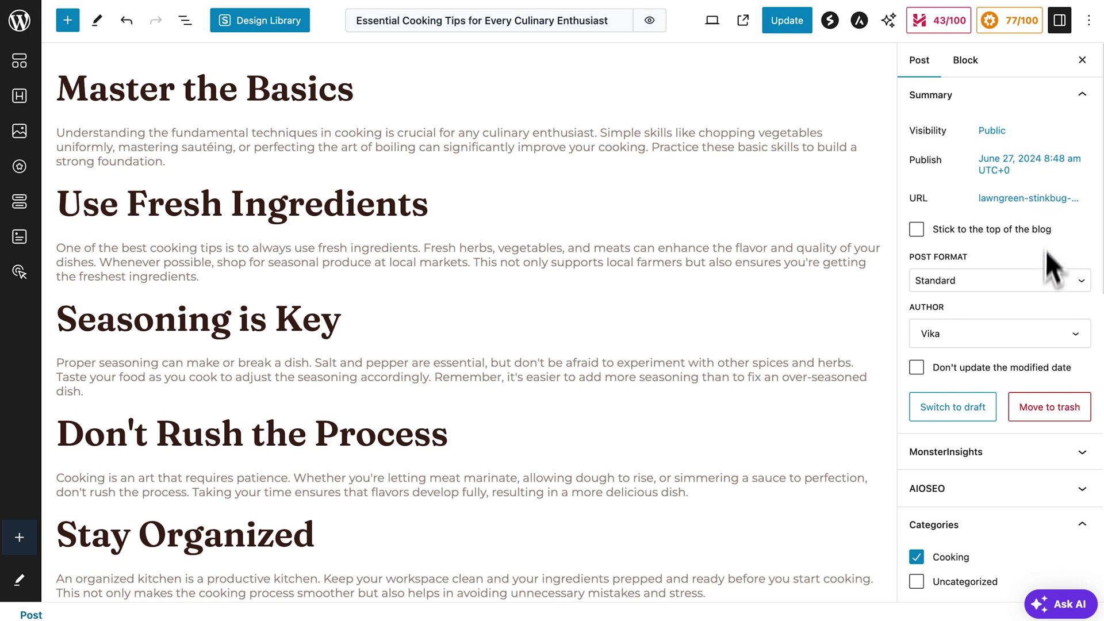
- Examine the post's AIOSEO settings, including the SERP preview, post title and meta description
{"action": "scroll", "coordinate": [1046, 290], "scroll_direction": "down", "scroll_amount": 1}
{"action": "scroll", "coordinate": [828, 335], "scroll_direction": "down", "scroll_amount": 4}
{"action": "scroll", "coordinate": [832, 339], "scroll_direction": "down", "scroll_amount": 8}
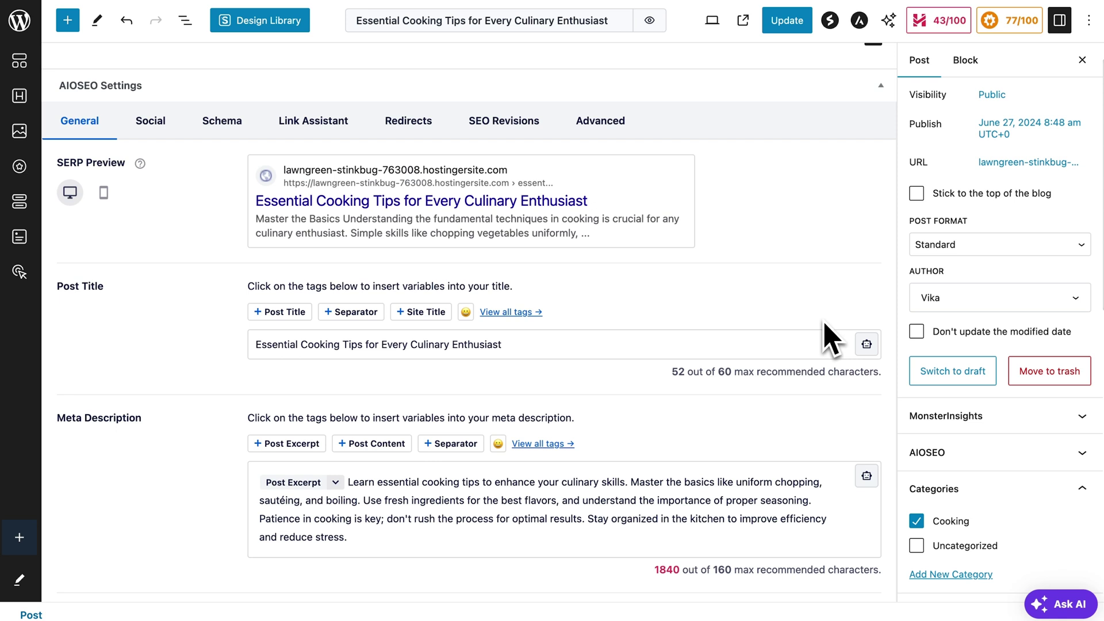
{"action": "scroll", "coordinate": [830, 339], "scroll_direction": "down", "scroll_amount": 4}
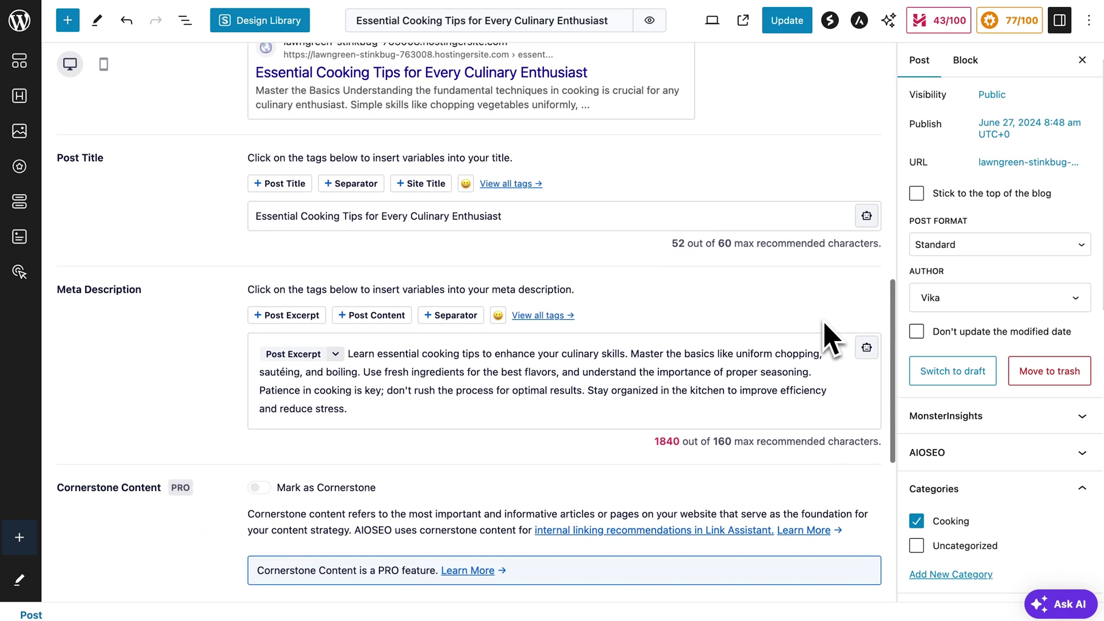
{"action": "left_click", "coordinate": [604, 330]}
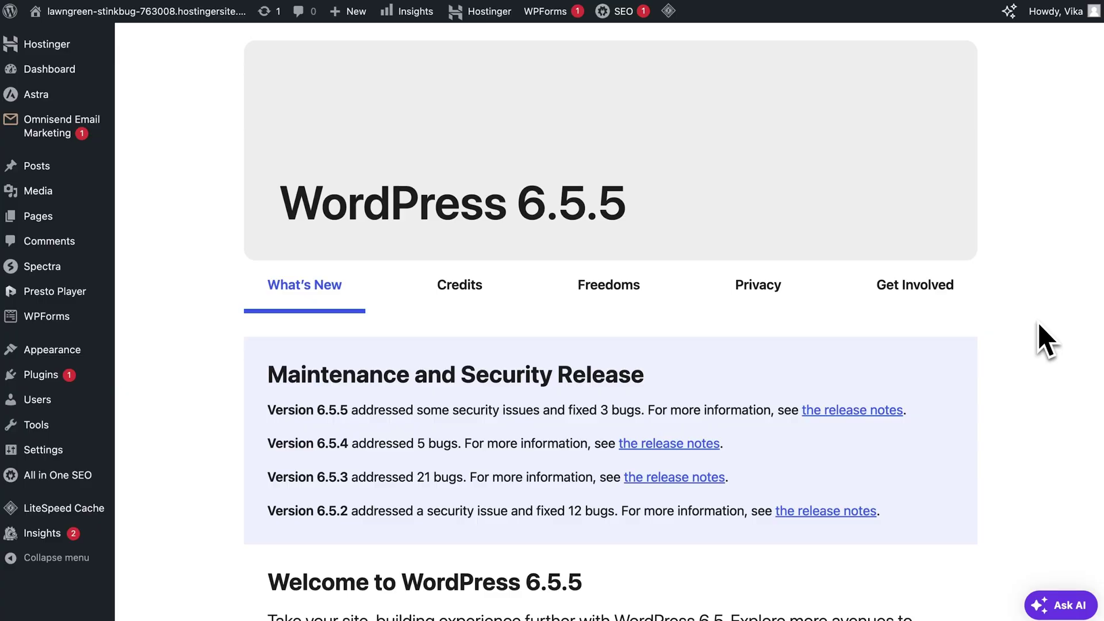
- Visit the live site from the WordPress dashboard and look over its home page
{"action": "mouse_move", "coordinate": [109, 22]}
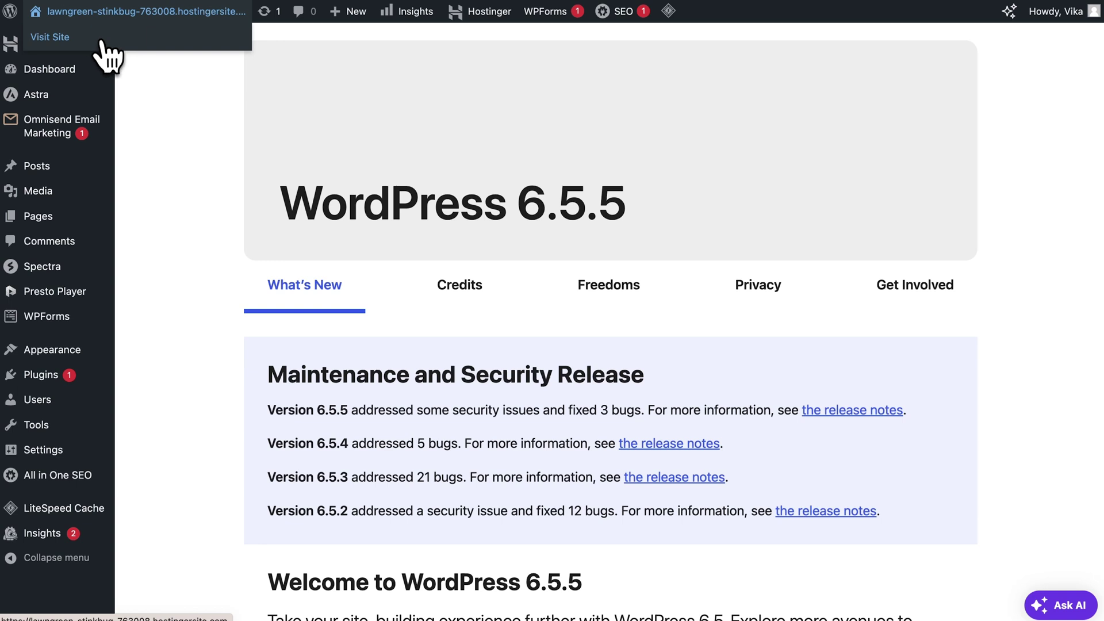
{"action": "left_click", "coordinate": [102, 40]}
{"action": "scroll", "coordinate": [522, 316], "scroll_direction": "down", "scroll_amount": 5}
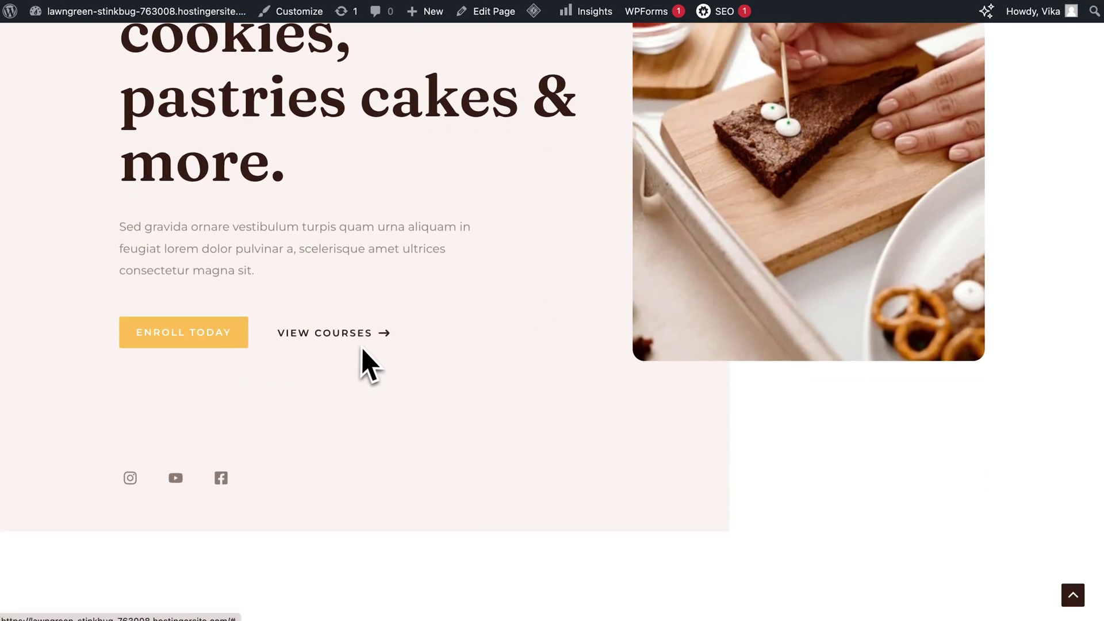
{"action": "scroll", "coordinate": [499, 373], "scroll_direction": "up", "scroll_amount": 6}
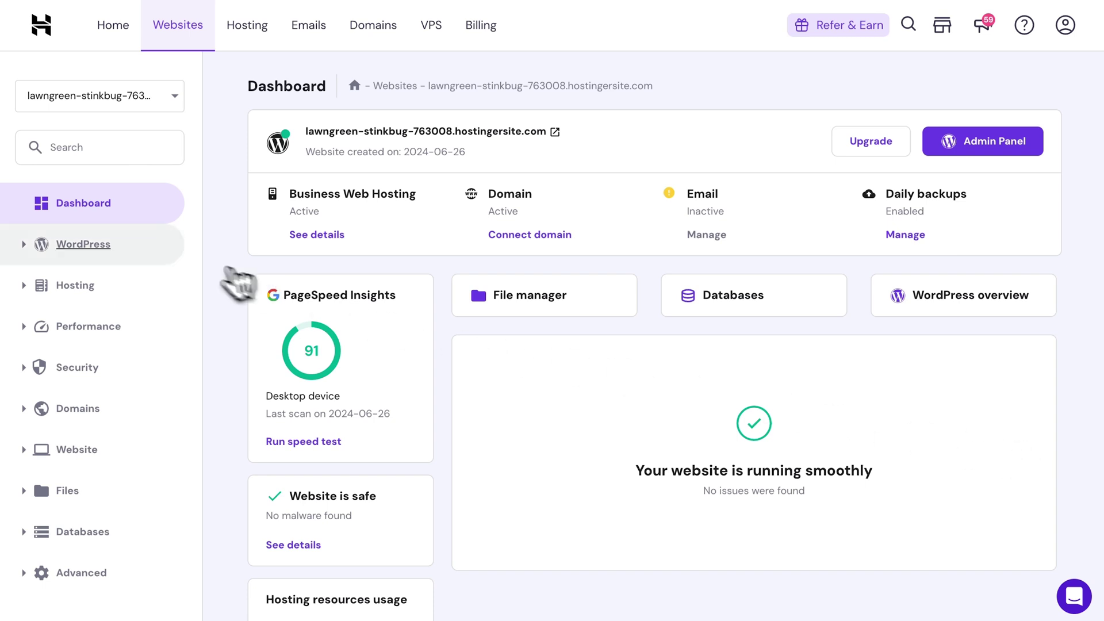
- In Hostinger's hPanel, examine the site's WordPress security page with its automatic updates and installed themes, and open the AI Troubleshooter
{"action": "left_click", "coordinate": [168, 250]}
{"action": "left_click", "coordinate": [151, 314]}
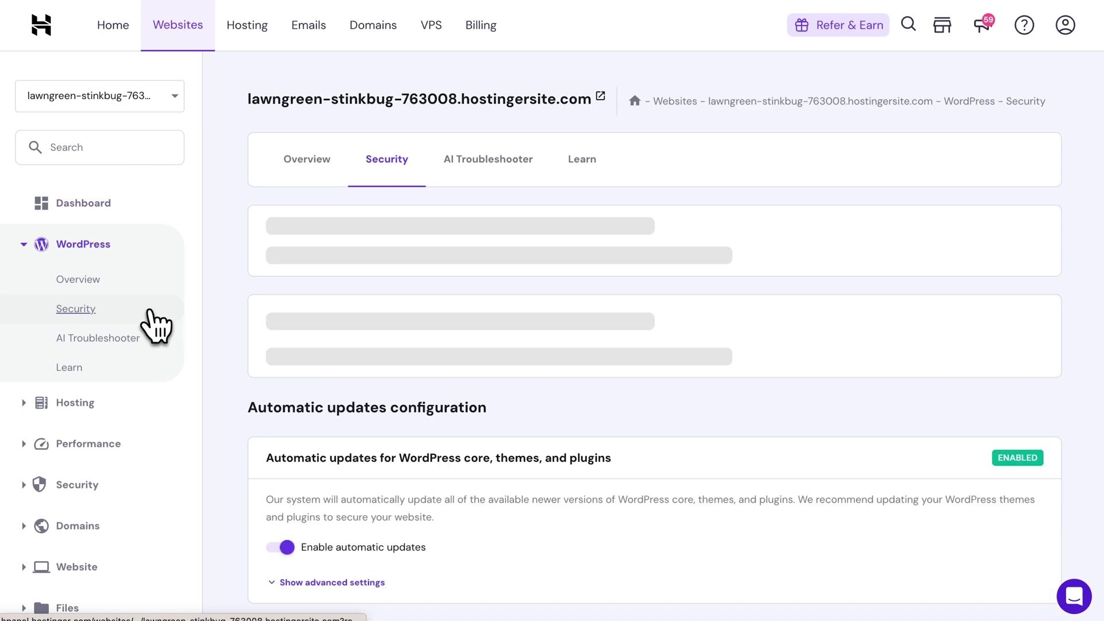
{"action": "scroll", "coordinate": [747, 414], "scroll_direction": "down", "scroll_amount": 3}
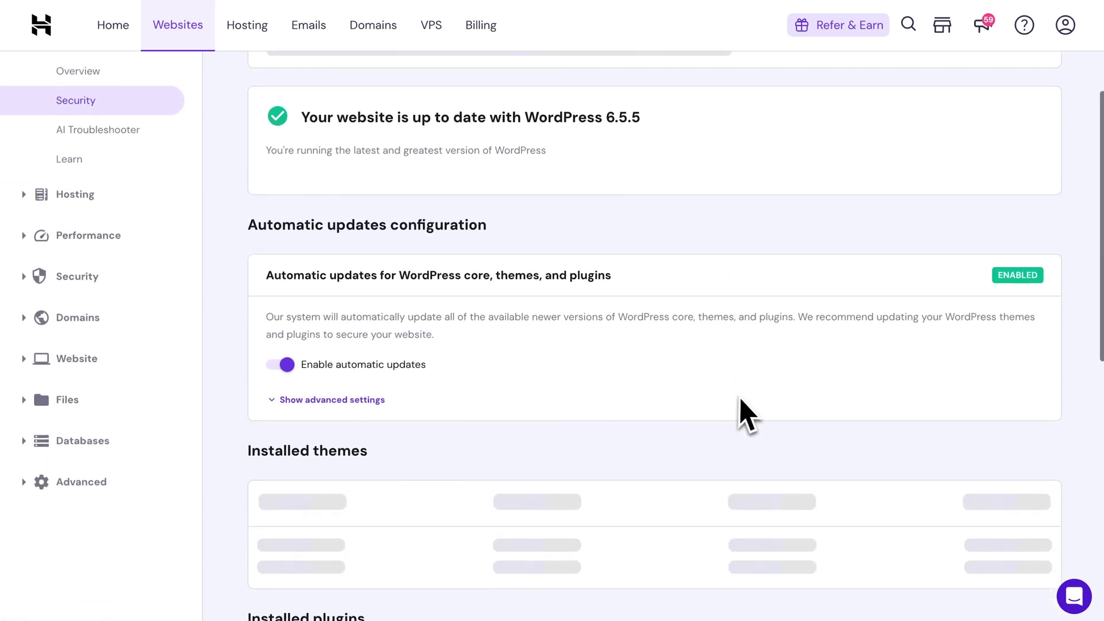
{"action": "scroll", "coordinate": [719, 410], "scroll_direction": "down", "scroll_amount": 2}
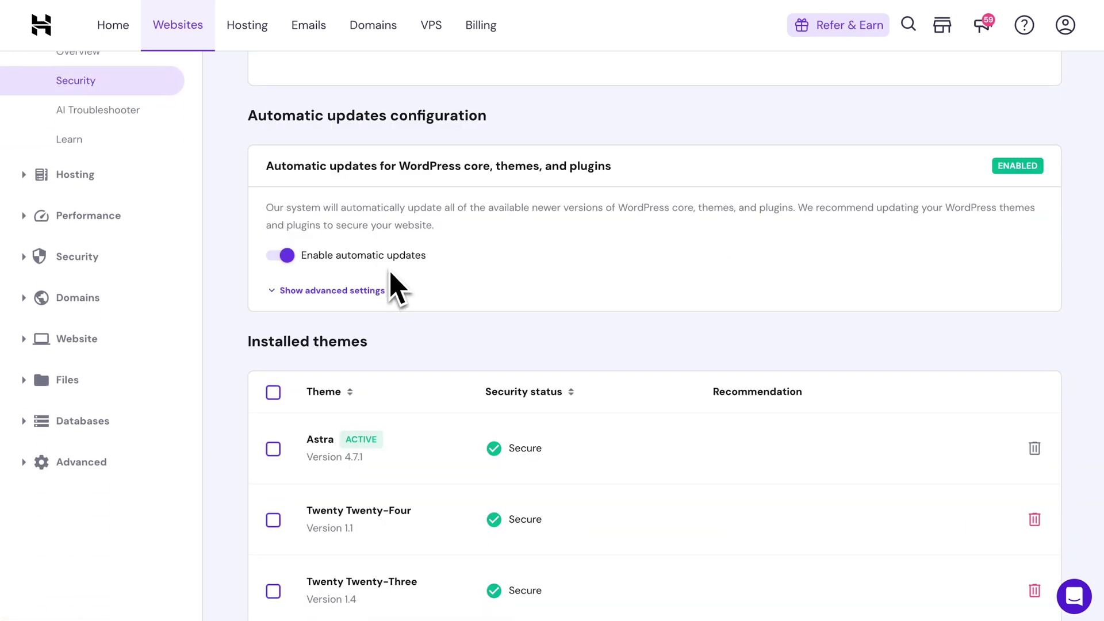
{"action": "scroll", "coordinate": [395, 288], "scroll_direction": "up", "scroll_amount": 5}
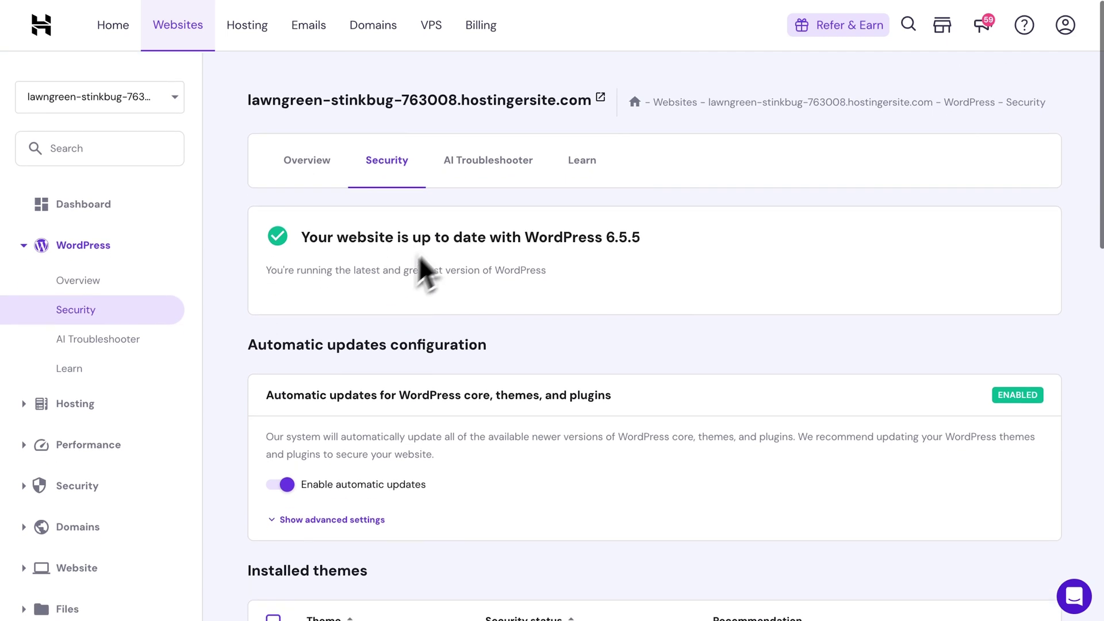
{"action": "left_click", "coordinate": [468, 187]}
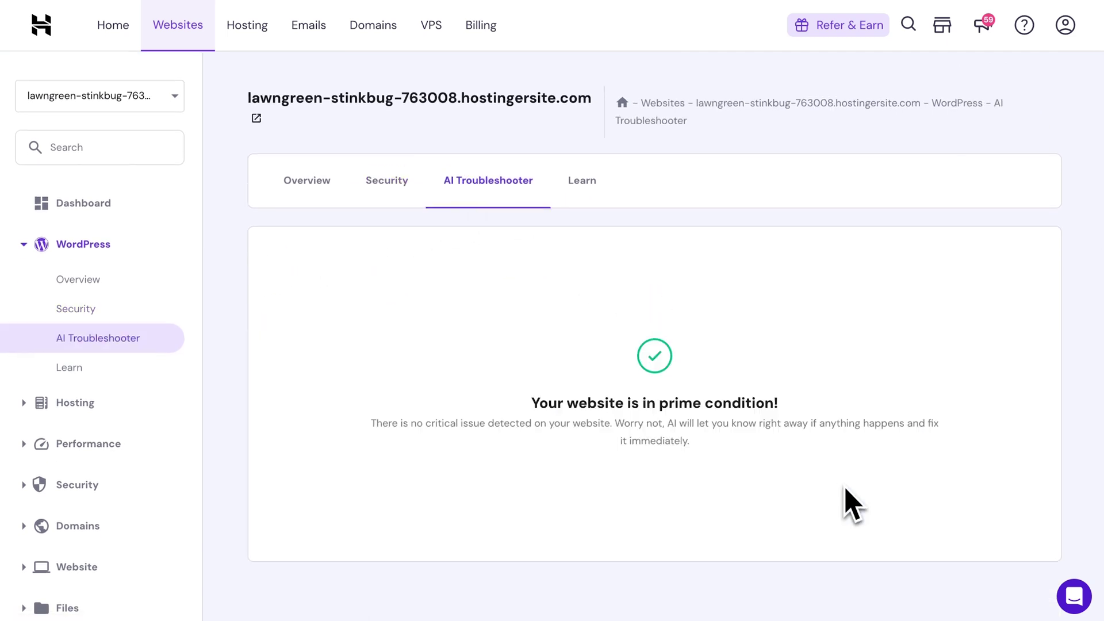